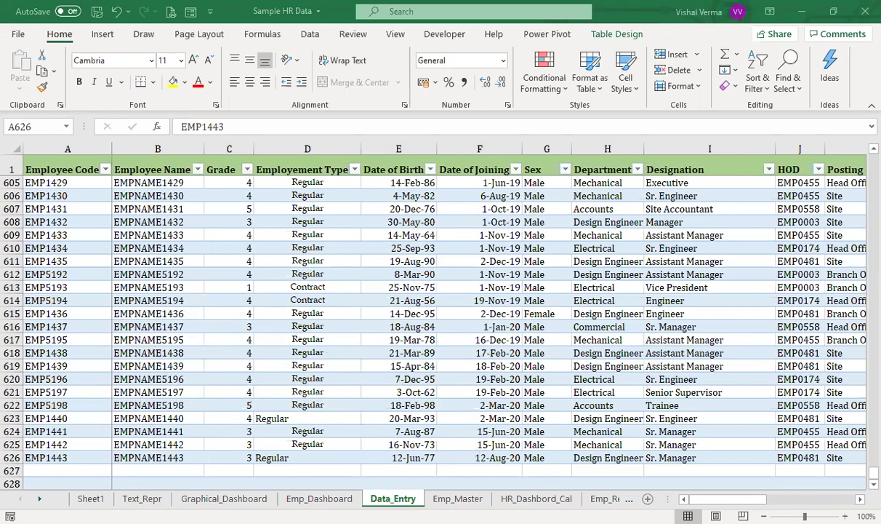
# - Open the Emp_Master sheet and go to the first employee record in the Employee Code column
pyautogui.click(458, 499)
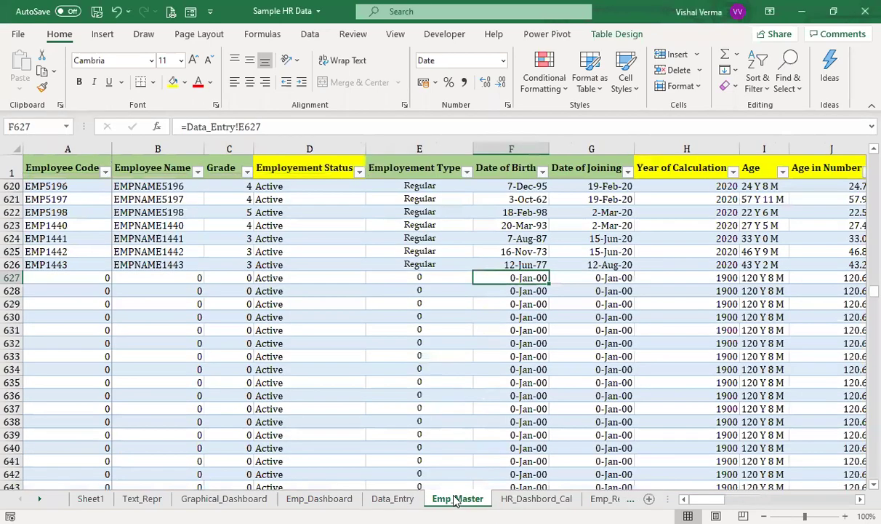
pyautogui.scroll(20, 205, 330)
pyautogui.hscroll(3, 205, 331)
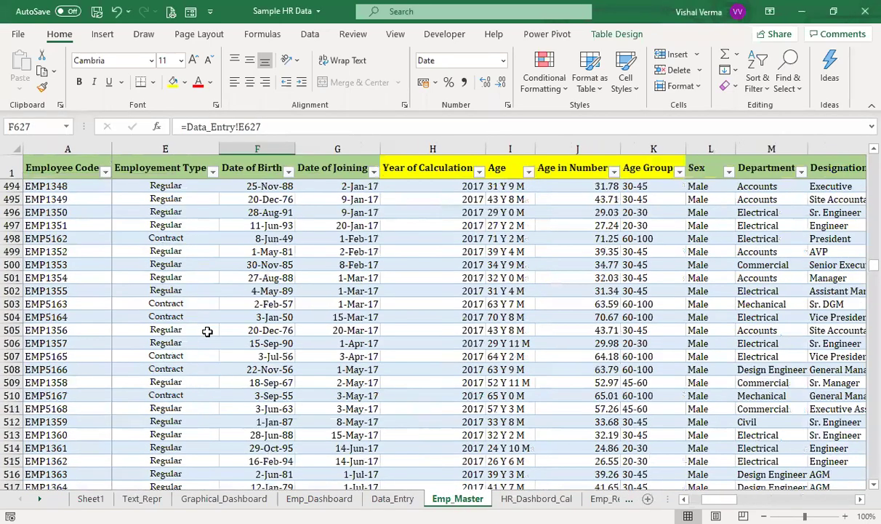
pyautogui.click(72, 181)
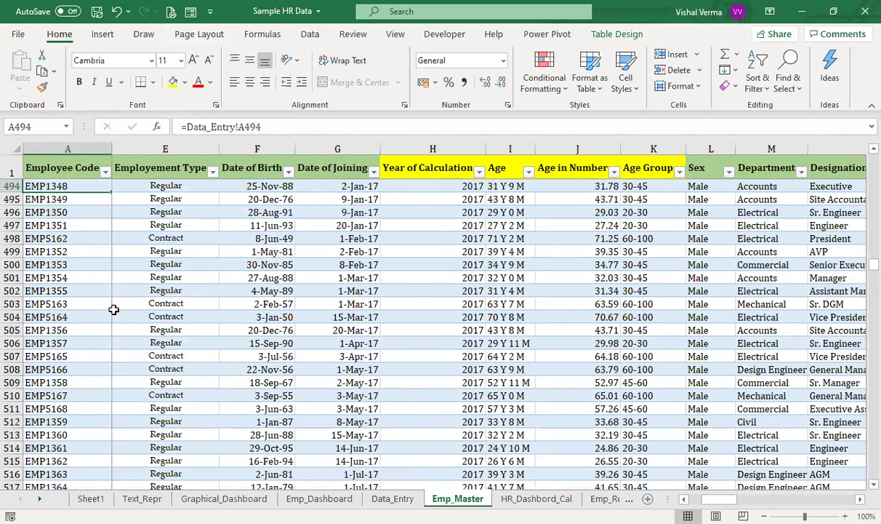
pyautogui.hotkey('ctrl', 'Up')
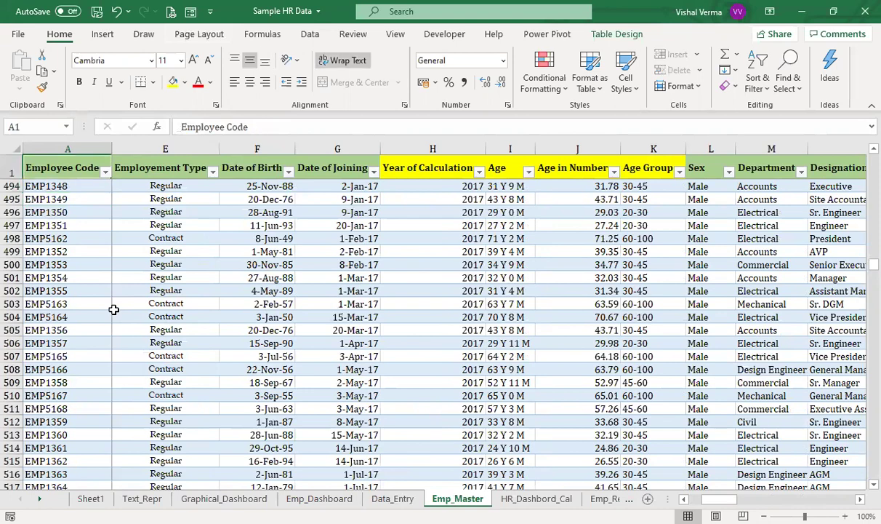
pyautogui.click(57, 186)
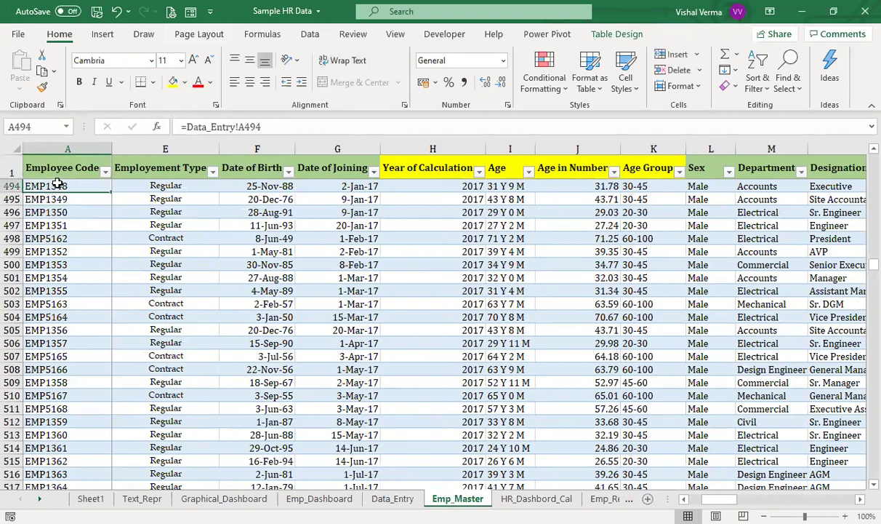
pyautogui.press('Up')
pyautogui.hotkey('ctrl', 'Up')
pyautogui.press('Down')
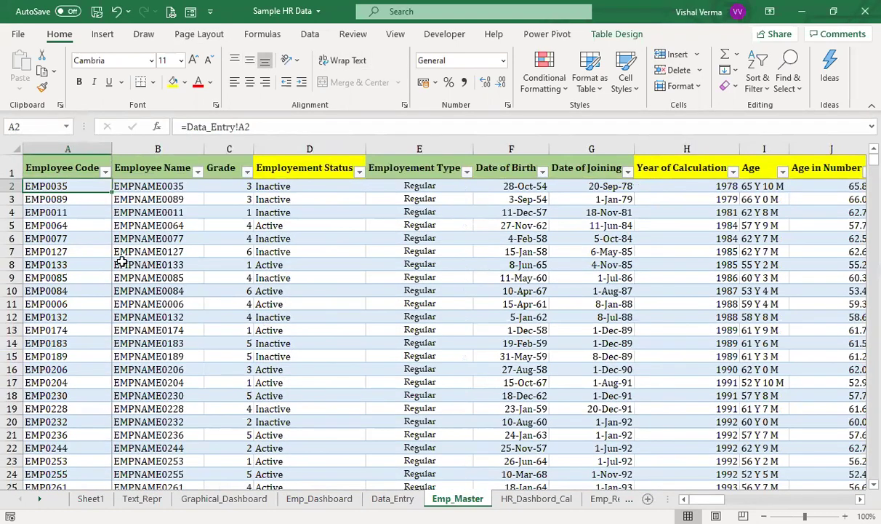
# - Review the Emp_Master column headers from Employee Code through Age in Number and return to Employee Code
pyautogui.click(69, 169)
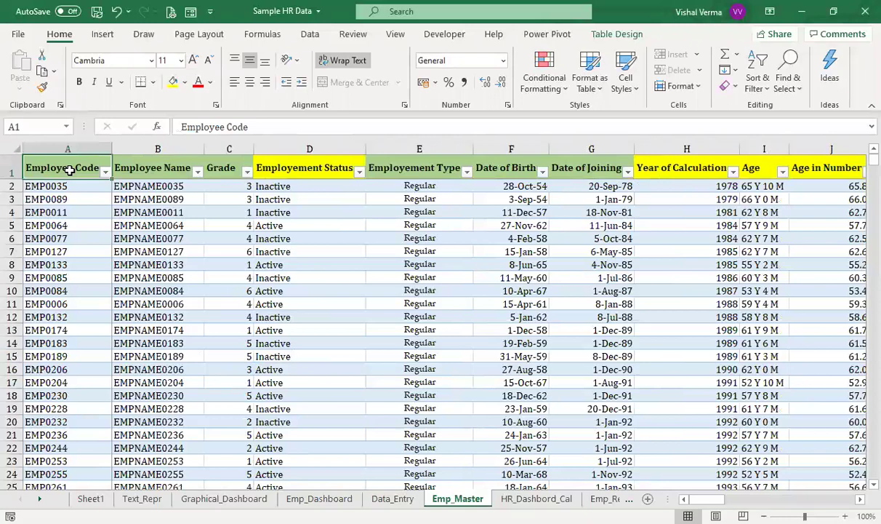
pyautogui.press('Right')
pyautogui.press('Right')
pyautogui.press('Right')
pyautogui.press('Right')
pyautogui.press('Right')
pyautogui.press('Right')
pyautogui.press('Right')
pyautogui.press('Right')
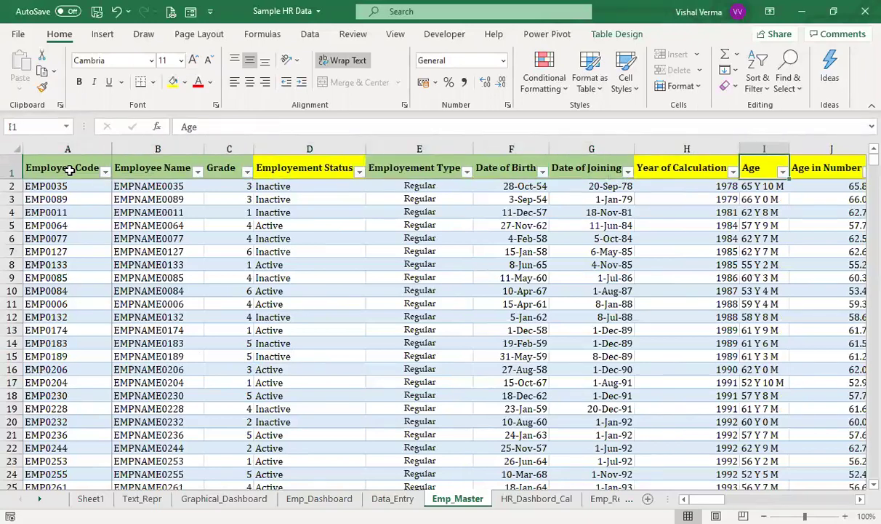
pyautogui.press('Right')
pyautogui.press('Left')
pyautogui.press('Left')
pyautogui.press('Left')
pyautogui.press('Left')
pyautogui.press('Left')
pyautogui.press('Left')
pyautogui.press('Left')
pyautogui.press('Left')
pyautogui.press('Left')
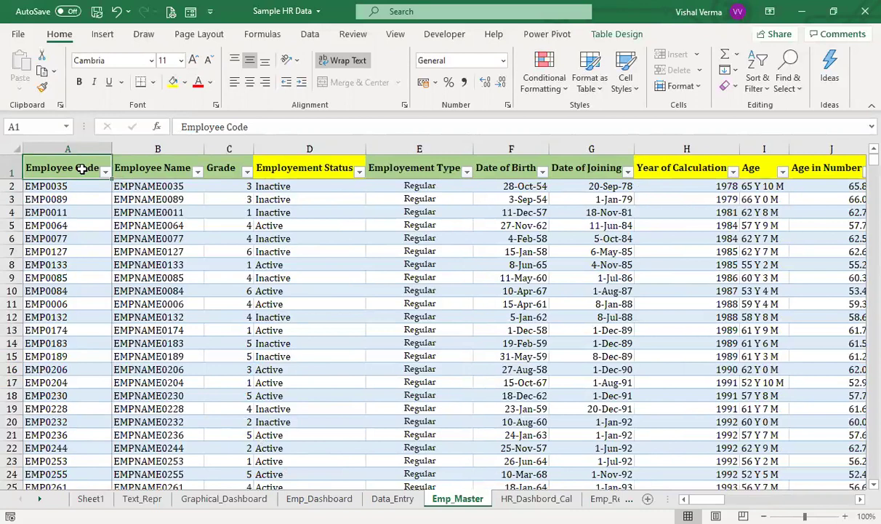
# - Go through the headers up to Year of Calculation and inspect that column's formula in the first record
pyautogui.press('Right')
pyautogui.press('Right')
pyautogui.press('Right')
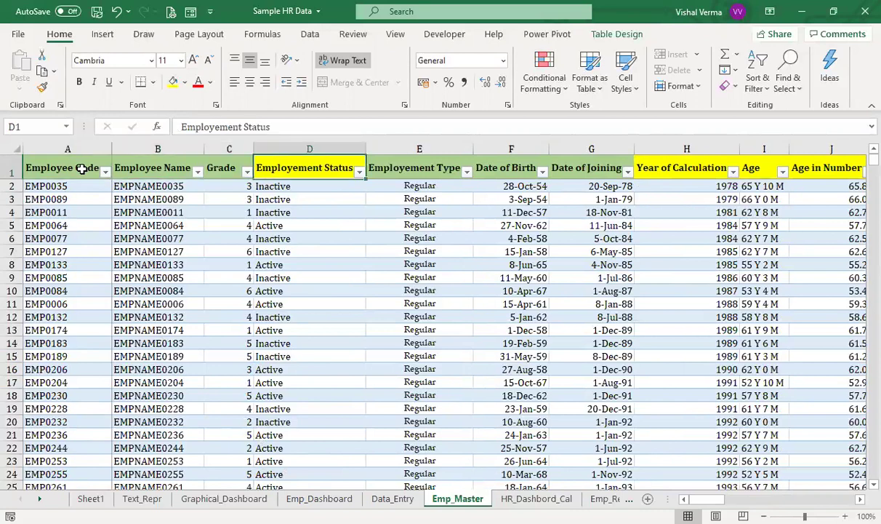
pyautogui.press('Right')
pyautogui.press('Right')
pyautogui.press('Right')
pyautogui.press('Right')
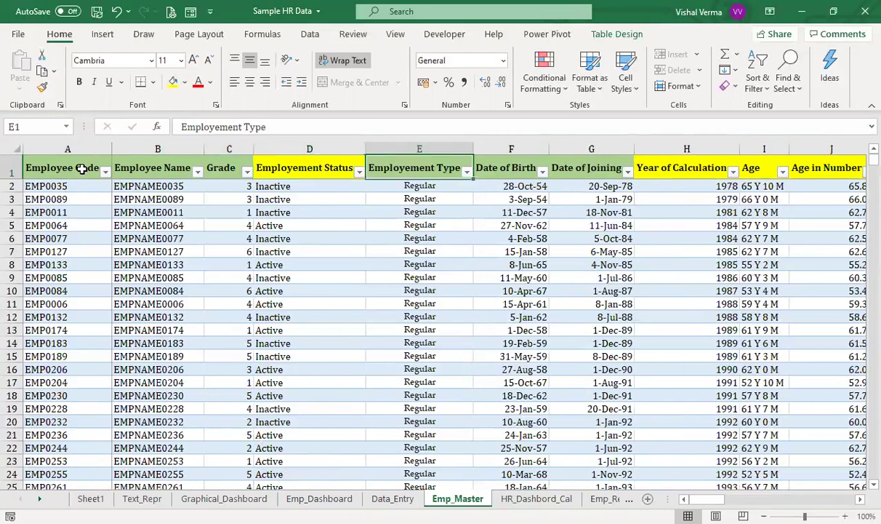
pyautogui.press('Left')
pyautogui.press('Right')
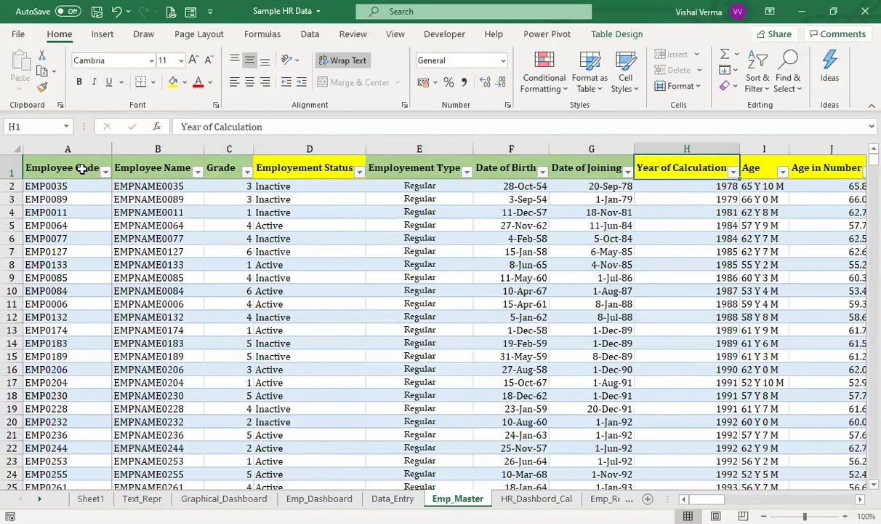
pyautogui.press('Left')
pyautogui.press('Right')
pyautogui.press('Down')
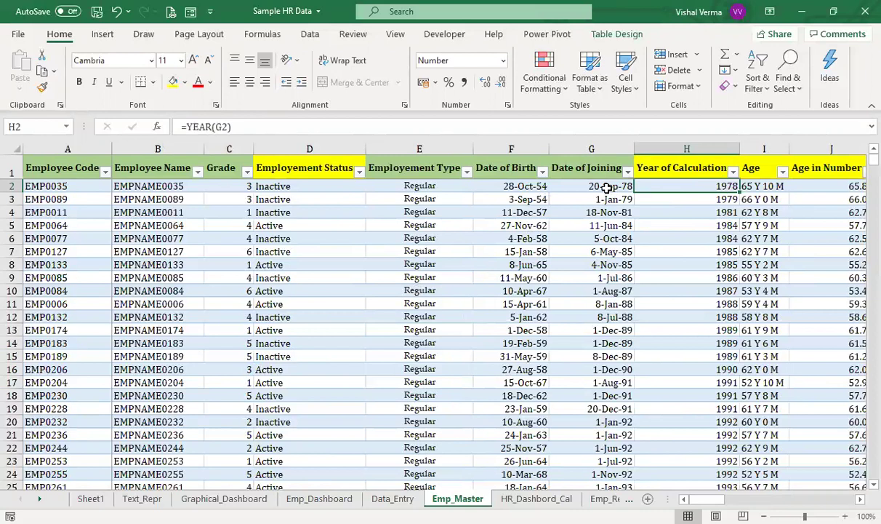
# - Examine the formulas for Age, Age in Number and Age Group in the first employee record
pyautogui.click(759, 187)
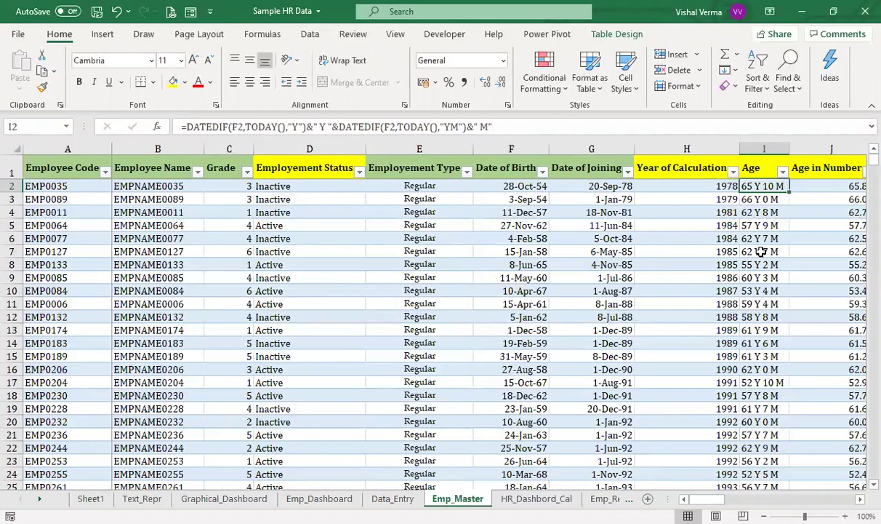
pyautogui.press('Left')
pyautogui.press('Right')
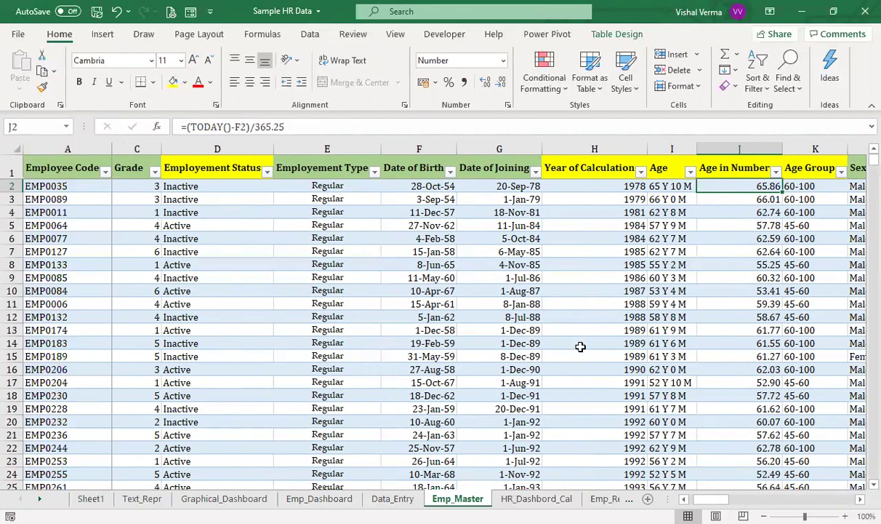
pyautogui.press('Right')
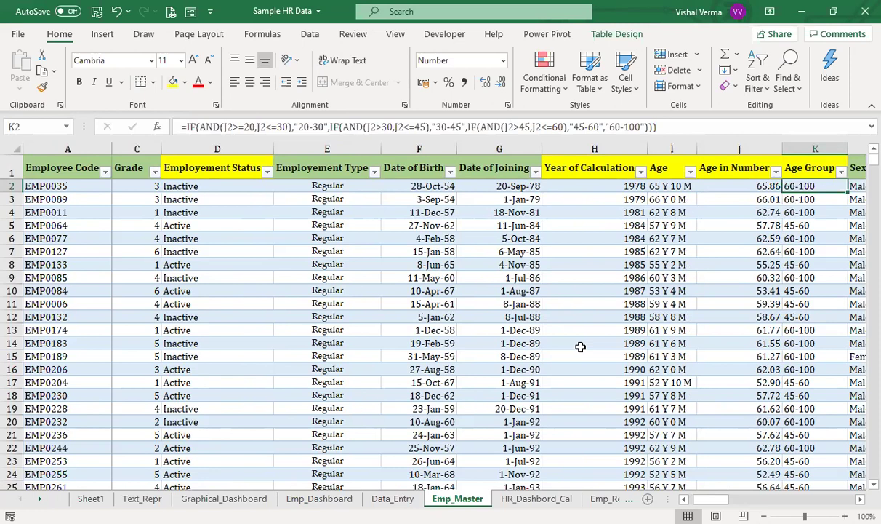
# - Look through the first record's fields from Sex to Posting and inspect the Comp : 2017 and Comp : 2018 cells
pyautogui.press('Right')
pyautogui.press('Right')
pyautogui.press('Right')
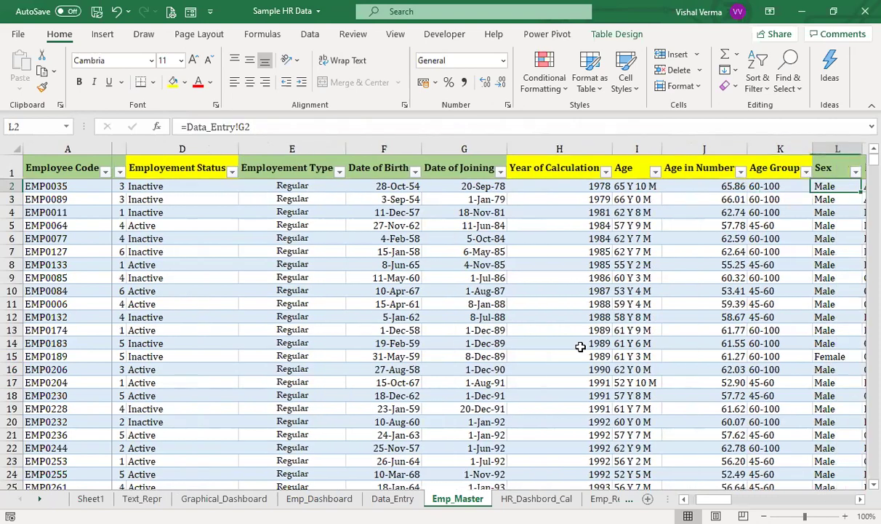
pyautogui.press('Right')
pyautogui.press('Right')
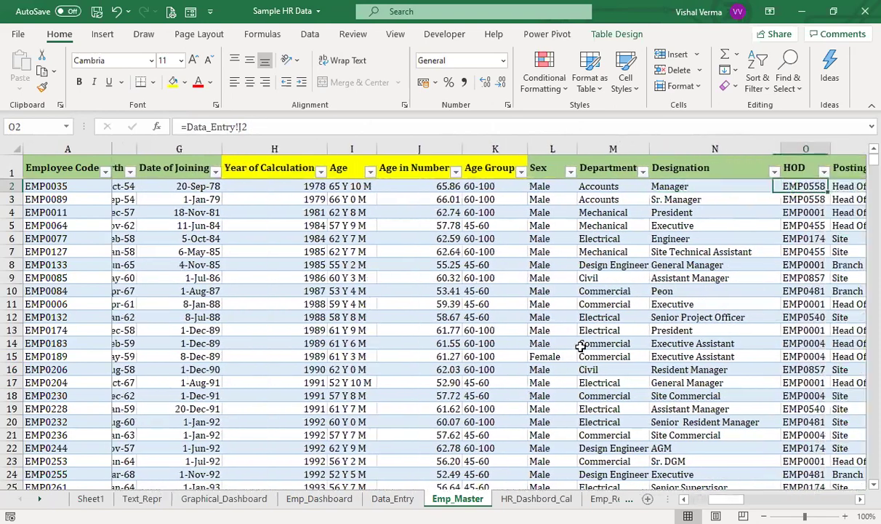
pyautogui.press('Right')
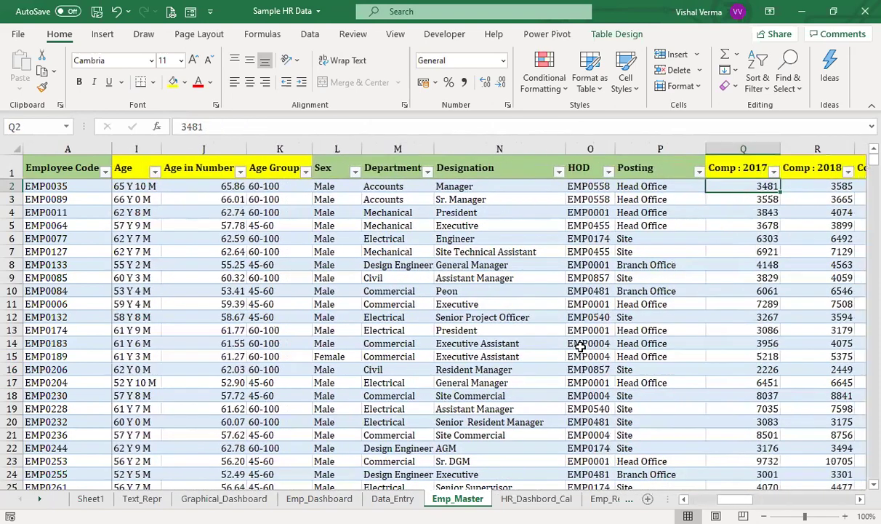
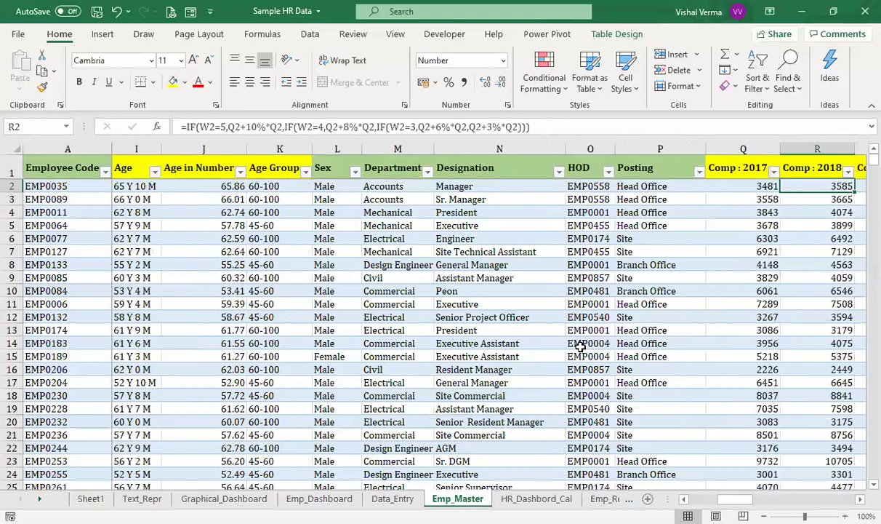
# - Look over the first record's compensation columns and the appraisal scores up to App Score : 2020
pyautogui.press('Right')
pyautogui.press('Right')
pyautogui.press('Right')
pyautogui.press('Right')
pyautogui.press('Right')
pyautogui.press('Right')
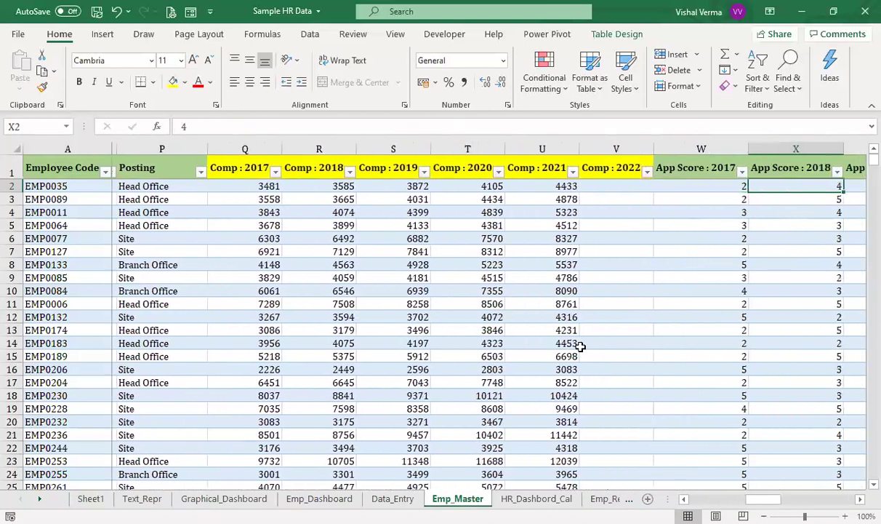
pyautogui.press('Right')
pyautogui.press('Right')
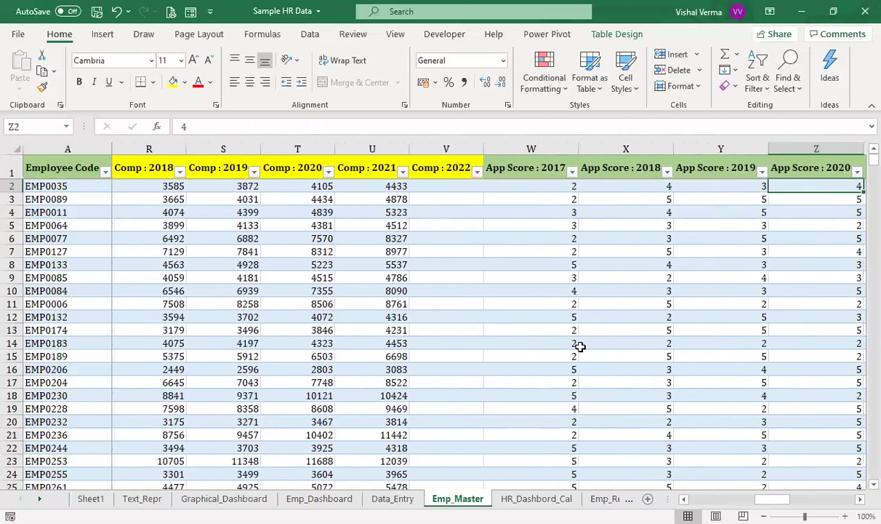
# - Go back through the appraisal score and compensation columns to the first record's Comp : 2017 cell
pyautogui.press('Left')
pyautogui.press('Left')
pyautogui.press('Left')
pyautogui.press('Left')
pyautogui.press('Left')
pyautogui.press('Left')
pyautogui.press('Left')
pyautogui.press('Left')
pyautogui.press('Left')
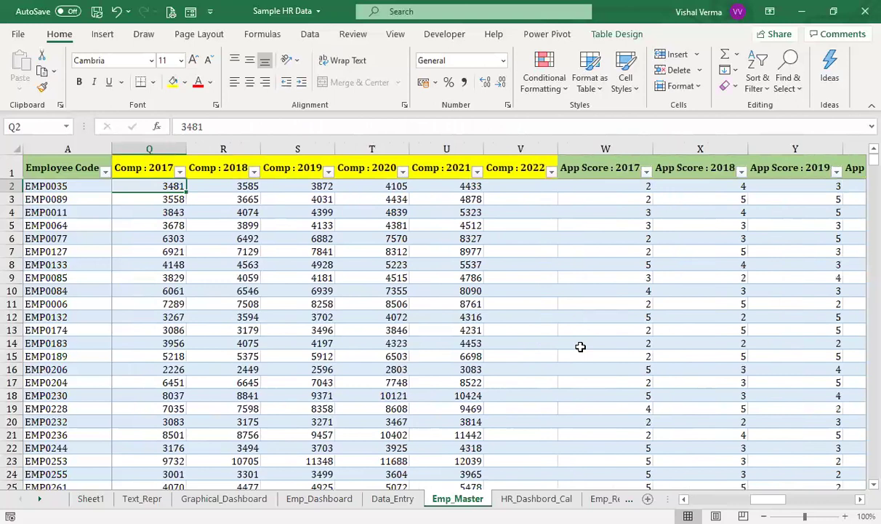
pyautogui.press('Left')
pyautogui.press('Right')
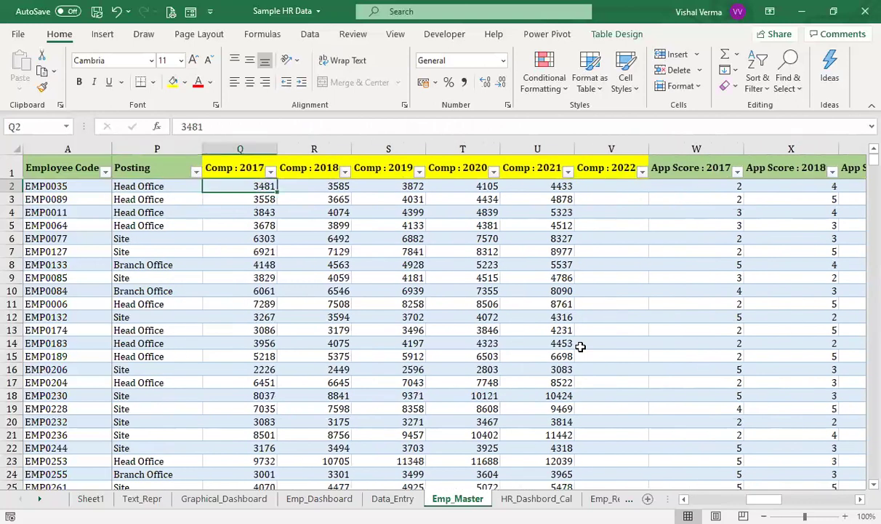
# - Compare the first record's compensation formulas in the Comp : 2018 to Comp : 2021 columns
pyautogui.press('Right')
pyautogui.press('Right')
pyautogui.press('Right')
pyautogui.press('Right')
pyautogui.press('Right')
pyautogui.press('Right')
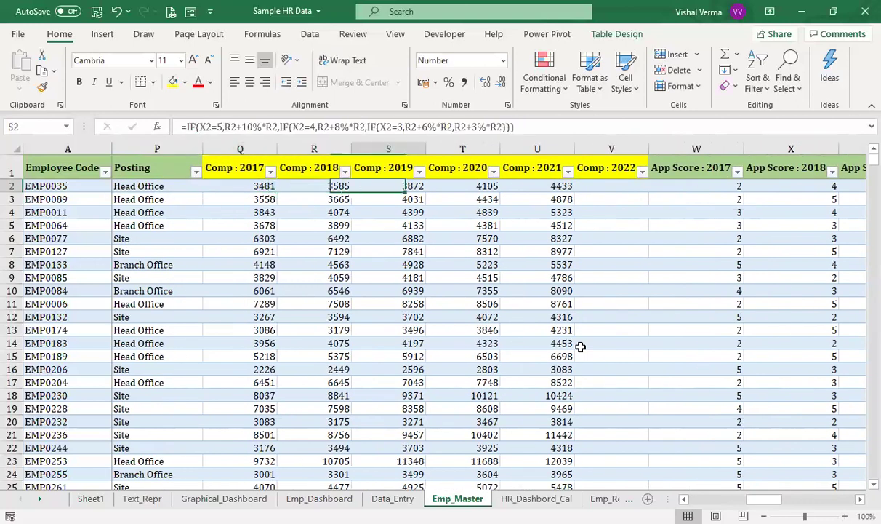
pyautogui.press('Left')
pyautogui.press('Left')
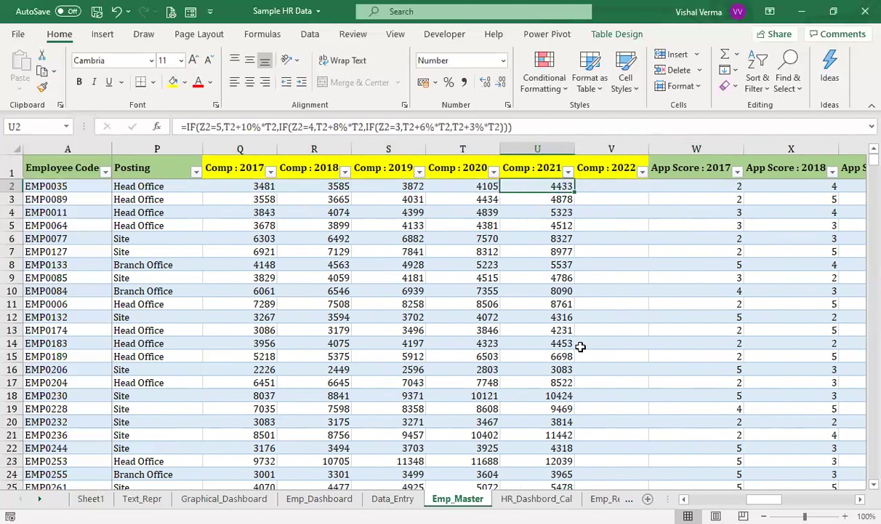
pyautogui.press('Left')
pyautogui.press('Left')
pyautogui.press('Left')
pyautogui.press('Right')
pyautogui.press('Right')
pyautogui.press('Right')
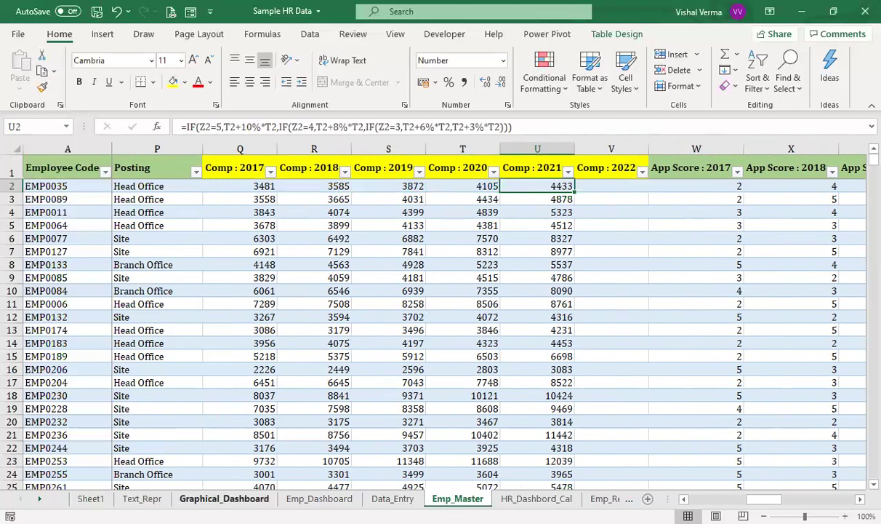
# - View the compensation distribution chart on the Graphical_Dashboard sheet and return to Emp_Master
pyautogui.click(224, 498)
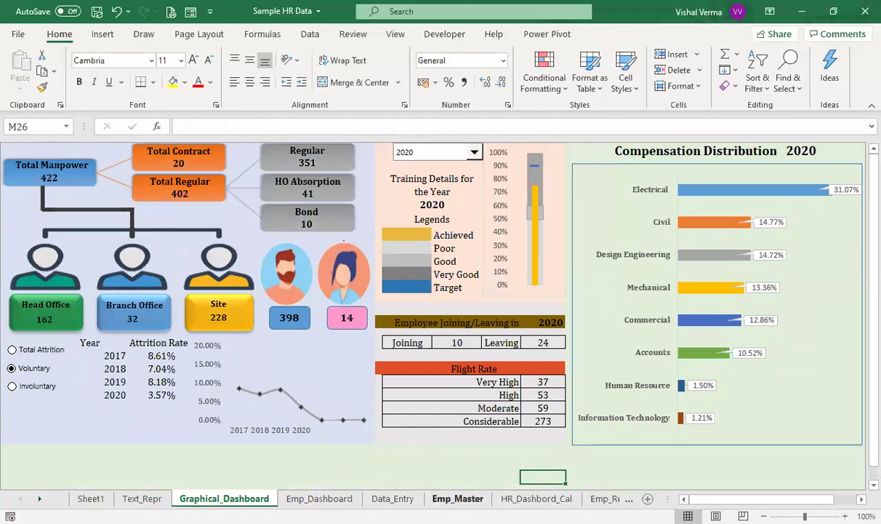
pyautogui.click(458, 498)
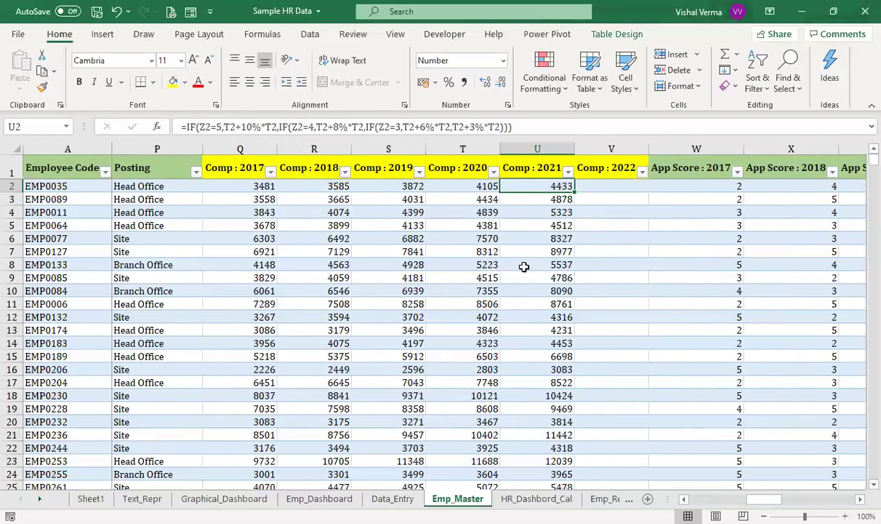
# - Check the first record's yearly App Score columns against the appraisal-based formula in Comp : 2021
pyautogui.press('Right')
pyautogui.press('Right')
pyautogui.press('Right')
pyautogui.press('Right')
pyautogui.press('Right')
pyautogui.press('Right')
pyautogui.press('Right')
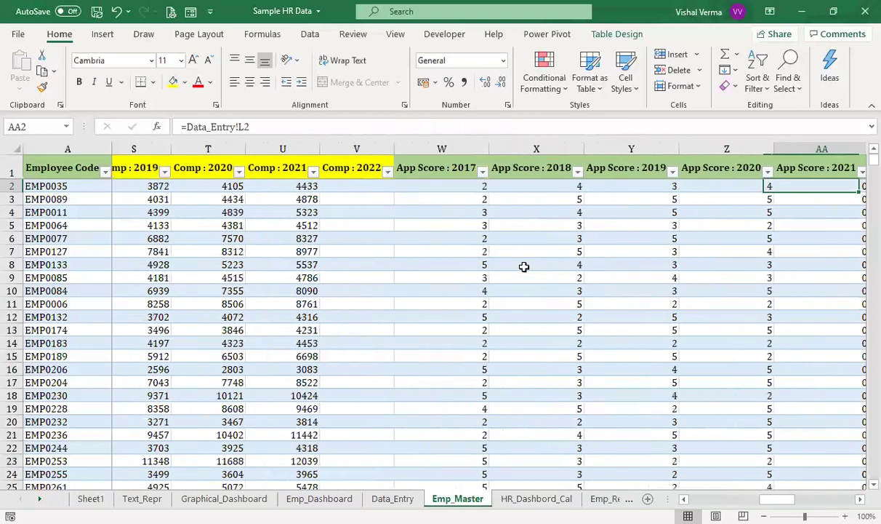
pyautogui.press('Left')
pyautogui.press('Left')
pyautogui.press('Left')
pyautogui.press('Left')
pyautogui.press('Left')
pyautogui.press('Left')
pyautogui.press('Left')
pyautogui.press('Left')
pyautogui.press('Left')
pyautogui.press('Left')
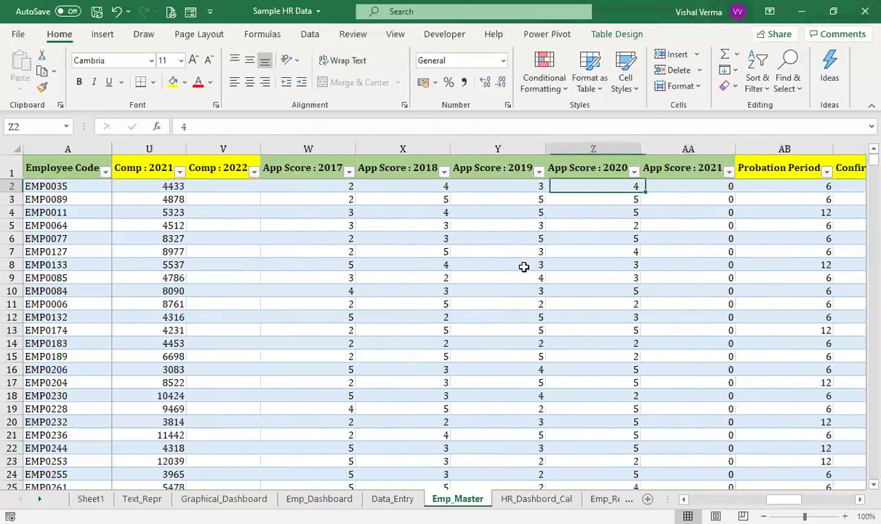
pyautogui.press('Right')
pyautogui.press('Right')
pyautogui.press('Right')
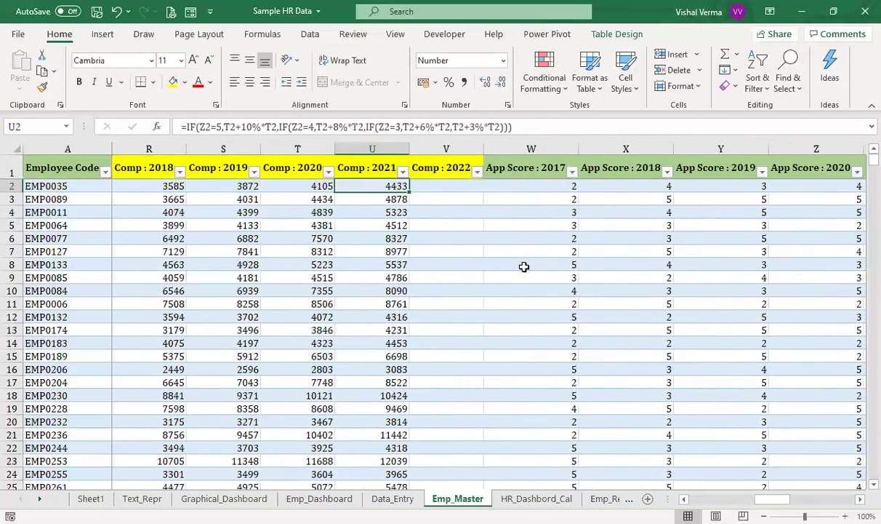
# - Review the first record's App Score cells through 2021 and inspect the Probation Period and Confirmation Due Date cells
pyautogui.press('Right')
pyautogui.press('Right')
pyautogui.press('Right')
pyautogui.press('Right')
pyautogui.press('Right')
pyautogui.press('Right')
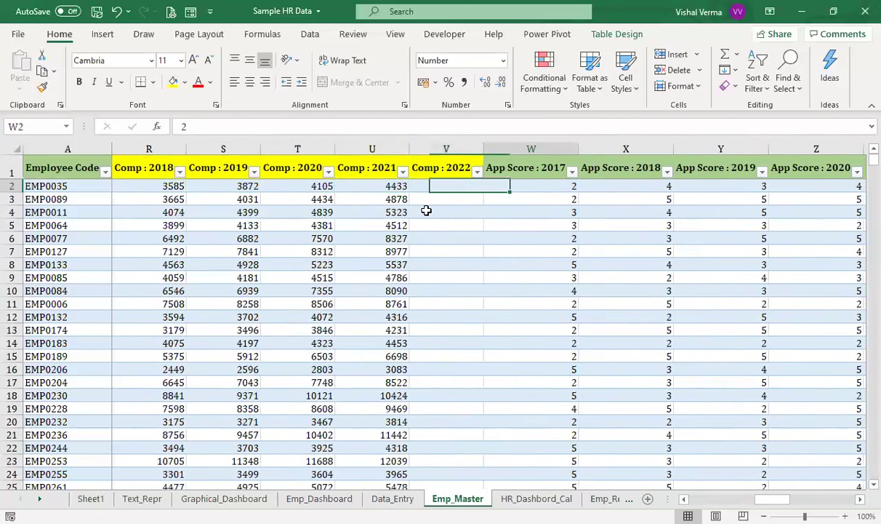
pyautogui.press('Left')
pyautogui.press('Right')
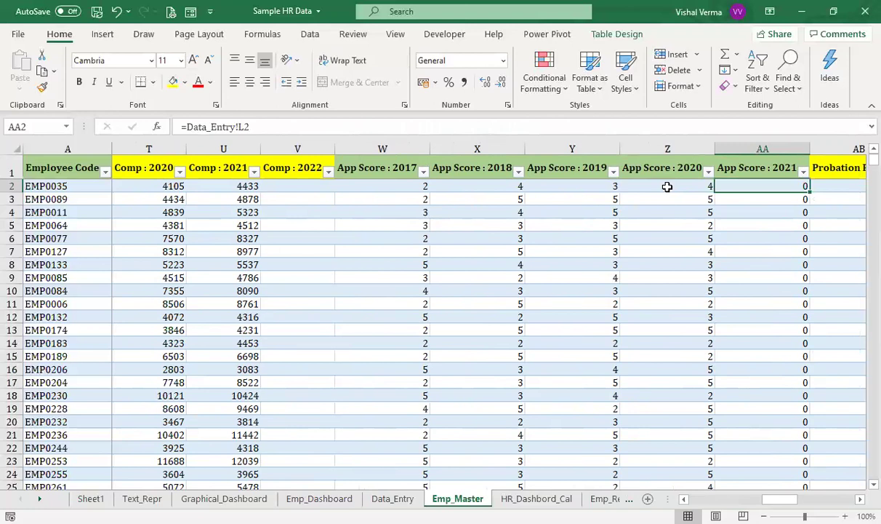
pyautogui.press('Right')
pyautogui.press('Right')
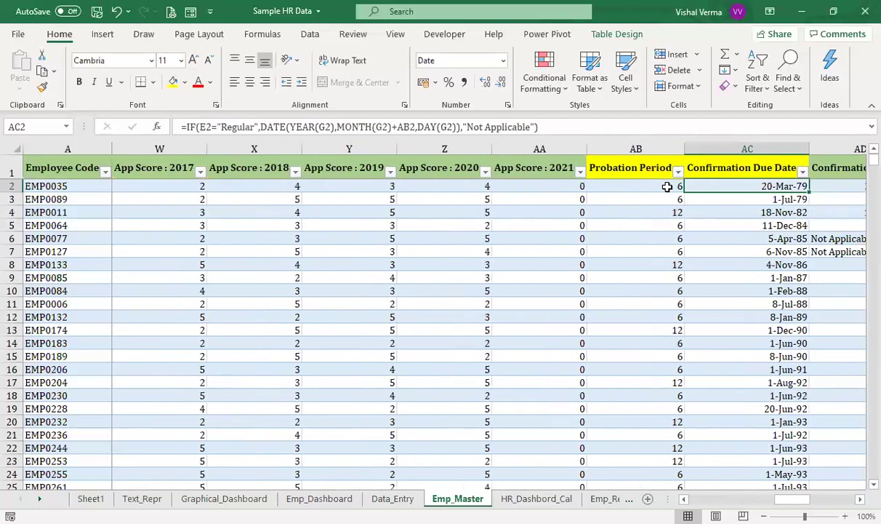
# - Check the first record's App Score cells from 2021 back to 2017 and the Comp : 2022 formula that uses them
pyautogui.press('Left')
pyautogui.press('Left')
pyautogui.press('Left')
pyautogui.press('Right')
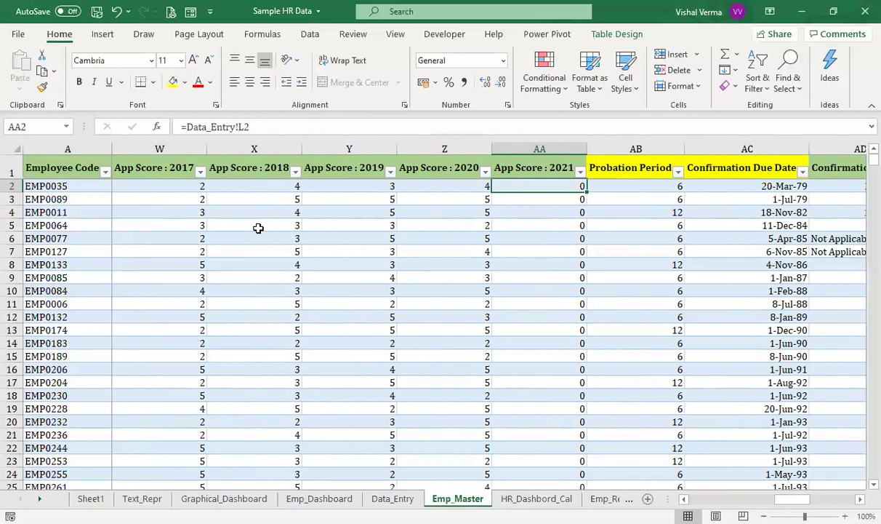
pyautogui.press('Left')
pyautogui.press('Left')
pyautogui.press('Left')
pyautogui.press('Left')
pyautogui.press('Left')
pyautogui.press('Left')
pyautogui.press('Left')
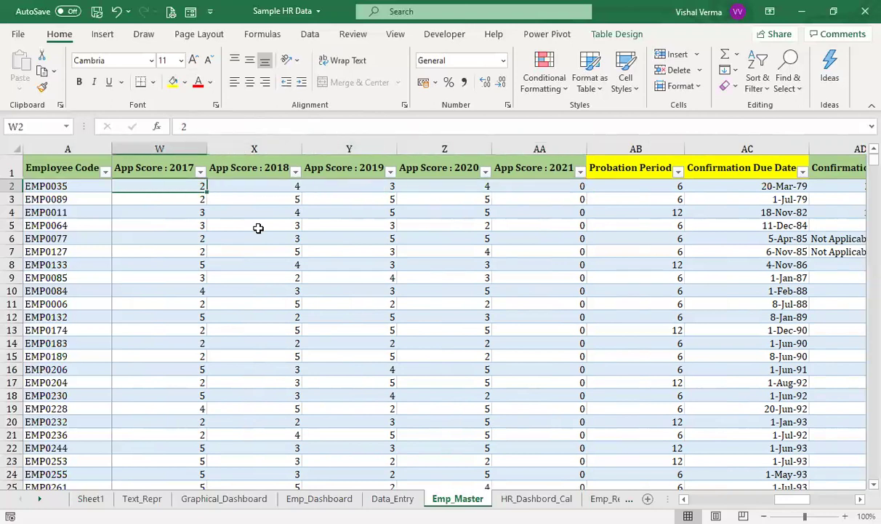
pyautogui.press('Right')
pyautogui.press('Right')
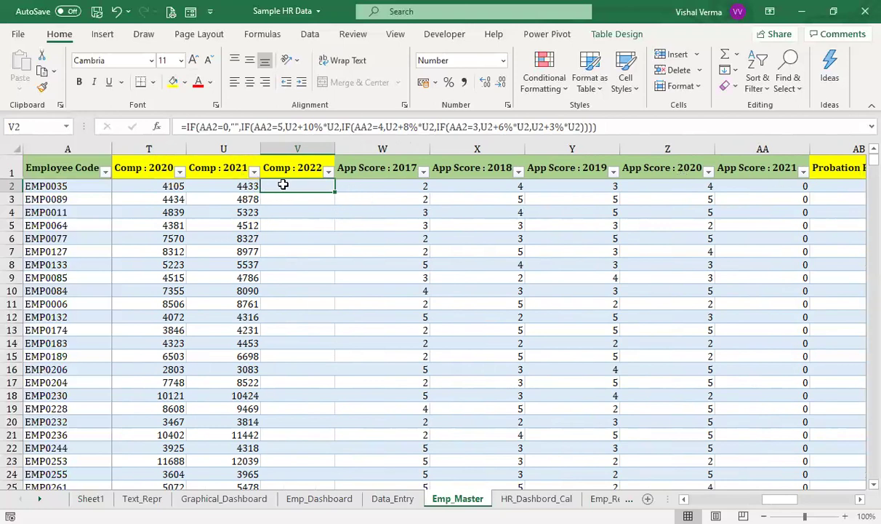
# - Inspect the first record's cells from App Score through Confirmation Date and Confirmation Status to the Date of Retirement formula
pyautogui.press('Right')
pyautogui.press('Right')
pyautogui.press('Right')
pyautogui.press('Right')
pyautogui.press('Right')
pyautogui.press('Right')
pyautogui.press('Right')
pyautogui.press('Right')
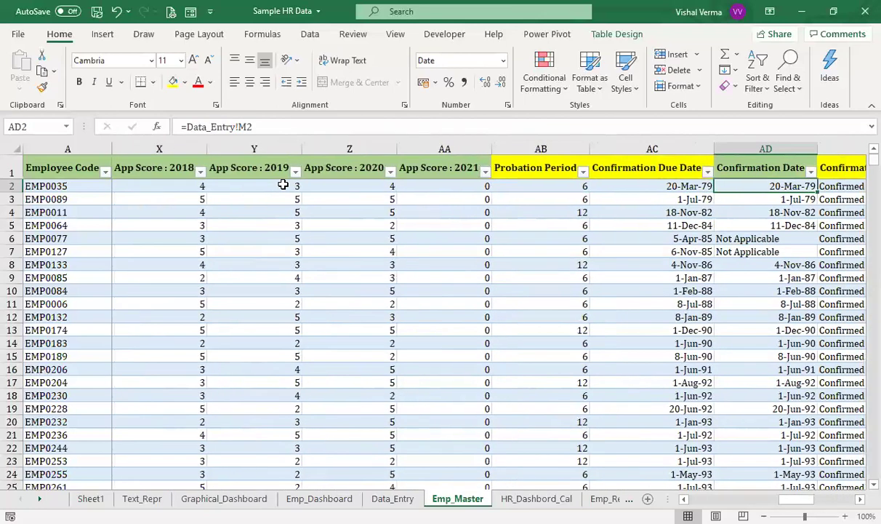
pyautogui.press('Right')
pyautogui.press('Right')
pyautogui.press('Right')
pyautogui.press('Right')
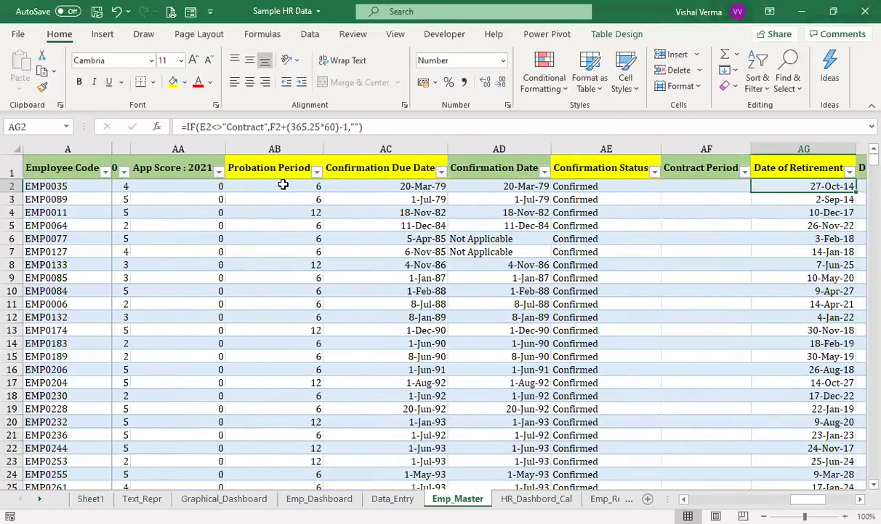
# - Examine the first record's Probation Period formula, trace its reference to the Grade cell, and return to Probation Period
pyautogui.click(181, 186)
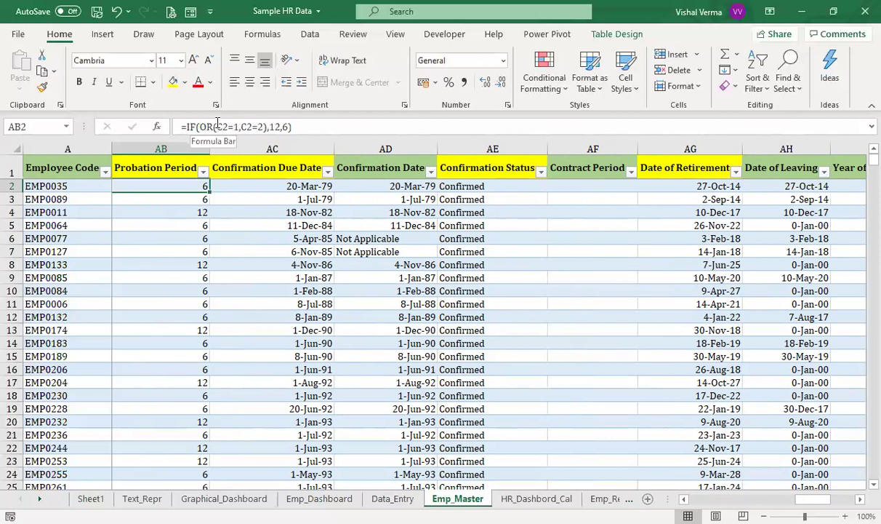
pyautogui.press('Left')
pyautogui.press('Left')
pyautogui.press('Left')
pyautogui.press('Left')
pyautogui.press('Left')
pyautogui.press('Left')
pyautogui.press('Left')
pyautogui.press('Left')
pyautogui.press('Left')
pyautogui.press('Left')
pyautogui.press('Left')
pyautogui.press('Left')
pyautogui.press('Left')
pyautogui.press('Left')
pyautogui.press('Left')
pyautogui.press('Left')
pyautogui.press('Left')
pyautogui.press('Left')
pyautogui.press('Left')
pyautogui.press('Left')
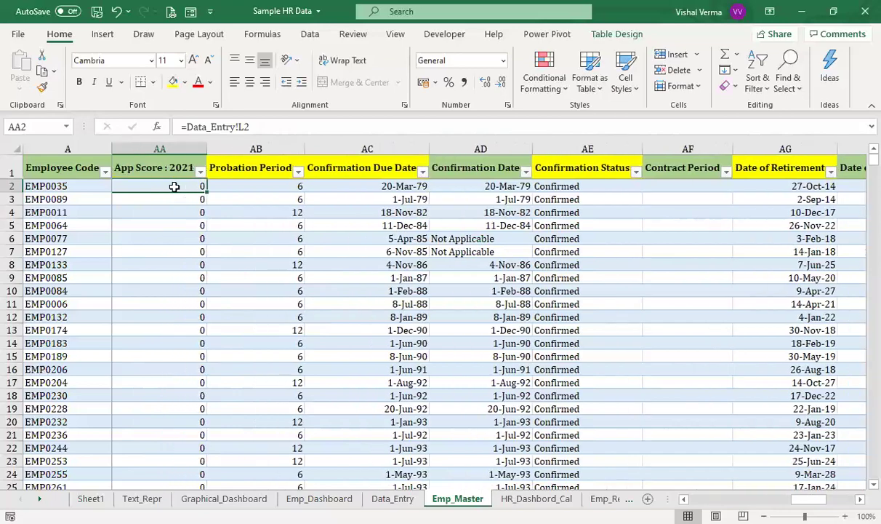
pyautogui.press('Right')
pyautogui.press('Right')
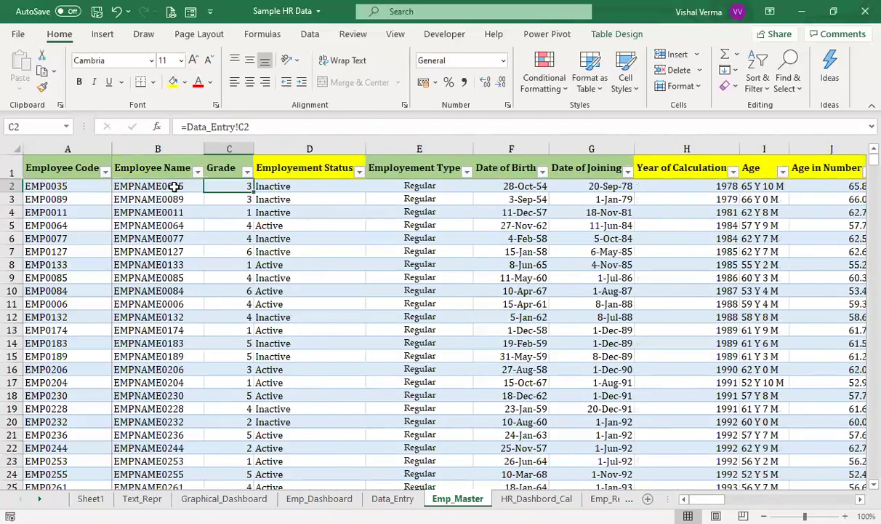
pyautogui.press('Right')
pyautogui.press('Right')
pyautogui.press('Right')
pyautogui.press('Right')
pyautogui.press('Right')
pyautogui.press('Right')
pyautogui.press('Right')
pyautogui.press('Right')
pyautogui.press('Right')
pyautogui.press('Right')
pyautogui.press('Right')
pyautogui.press('Right')
pyautogui.press('Right')
pyautogui.press('Right')
pyautogui.press('Right')
pyautogui.press('Right')
pyautogui.press('Right')
pyautogui.press('Right')
pyautogui.press('Right')
pyautogui.press('Right')
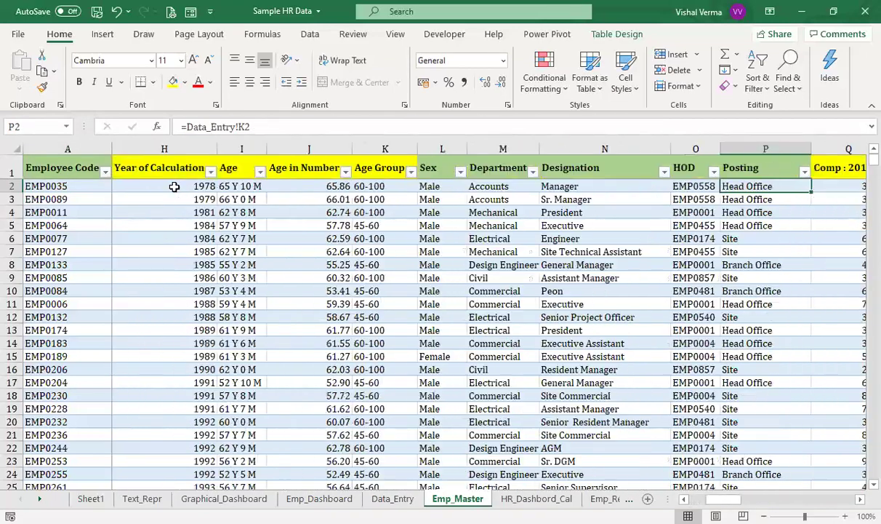
pyautogui.press('Left')
pyautogui.press('Left')
pyautogui.press('Left')
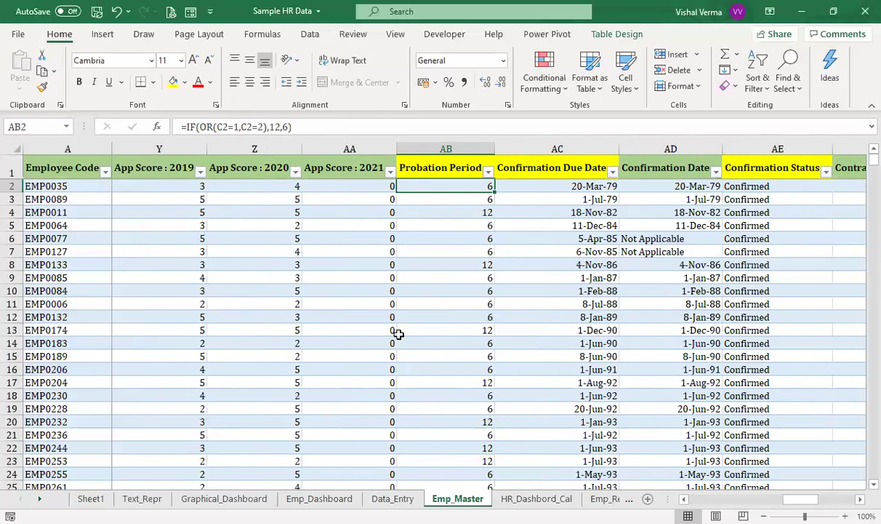
# - Recheck the first record's Grade and Employement Status columns against the grade-based Probation Period formula
pyautogui.press('Left')
pyautogui.press('Left')
pyautogui.press('Left')
pyautogui.press('Left')
pyautogui.press('Left')
pyautogui.press('Left')
pyautogui.press('Left')
pyautogui.press('Left')
pyautogui.press('Left')
pyautogui.press('Left')
pyautogui.press('Left')
pyautogui.press('Left')
pyautogui.press('Left')
pyautogui.press('Left')
pyautogui.press('Left')
pyautogui.press('Left')
pyautogui.press('Left')
pyautogui.press('Left')
pyautogui.press('Left')
pyautogui.press('Left')
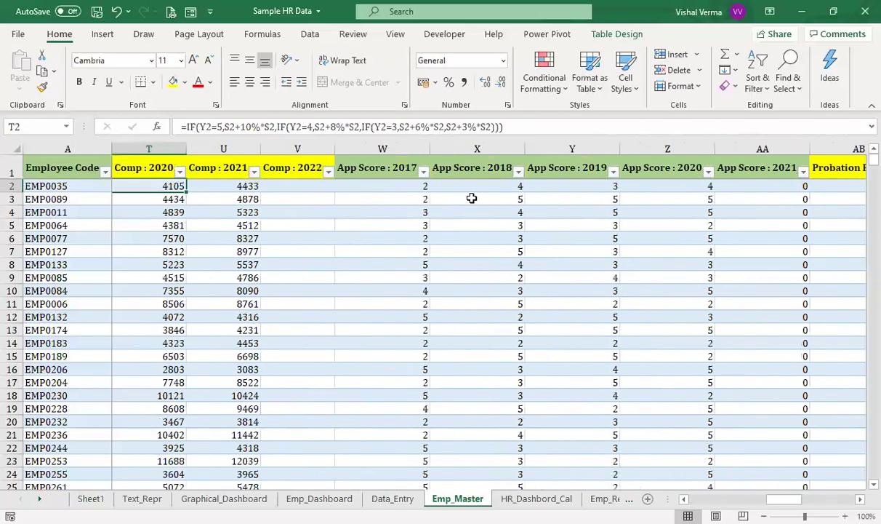
pyautogui.press('Right')
pyautogui.press('Right')
pyautogui.press('Right')
pyautogui.press('Right')
pyautogui.press('Right')
pyautogui.press('Right')
pyautogui.press('Right')
pyautogui.press('Right')
pyautogui.press('Right')
pyautogui.press('Right')
pyautogui.press('Right')
pyautogui.press('Right')
pyautogui.press('Right')
pyautogui.press('Right')
pyautogui.press('Right')
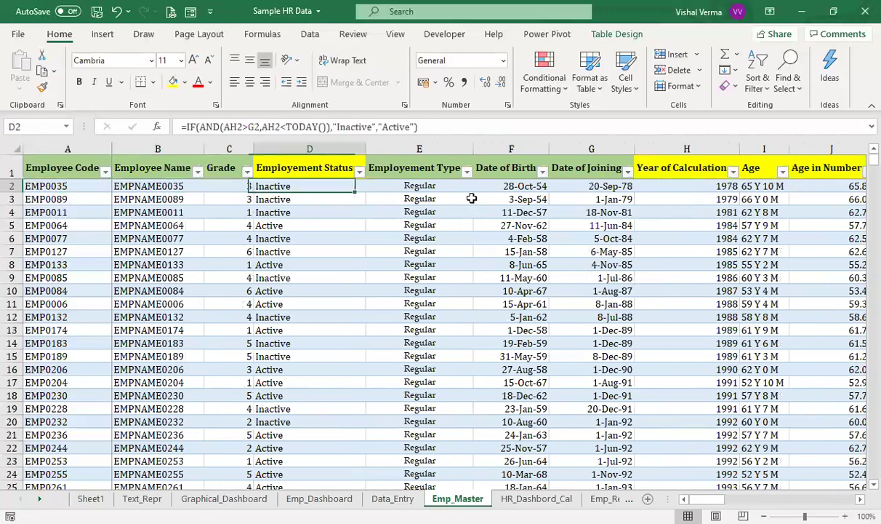
pyautogui.press('Right')
pyautogui.press('Right')
pyautogui.press('Right')
pyautogui.press('Right')
pyautogui.press('Right')
pyautogui.press('Right')
pyautogui.press('Right')
pyautogui.press('Right')
pyautogui.press('Right')
pyautogui.press('Right')
pyautogui.press('Right')
pyautogui.press('Right')
pyautogui.press('Right')
pyautogui.press('Right')
pyautogui.press('Left')
pyautogui.press('Left')
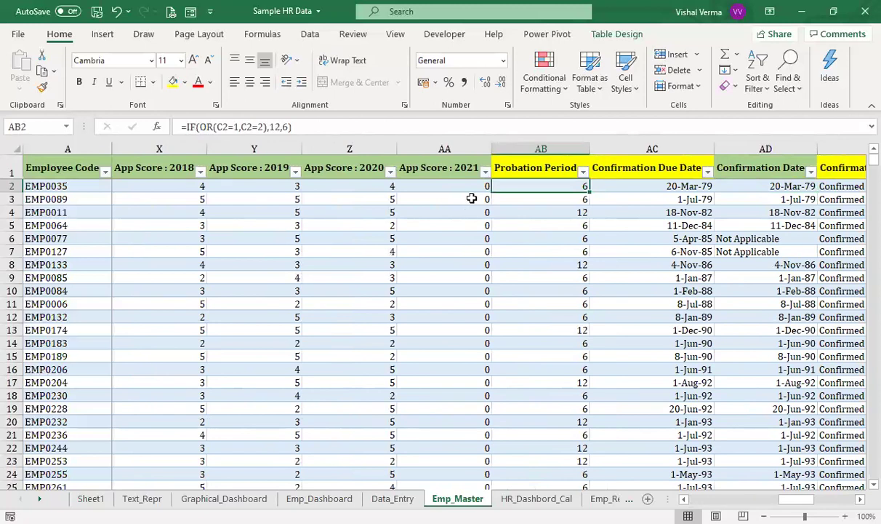
# - Examine the first record's Confirmation Due Date formula and trace its references to the Employement Type and Date of Joining cells
pyautogui.press('Right')
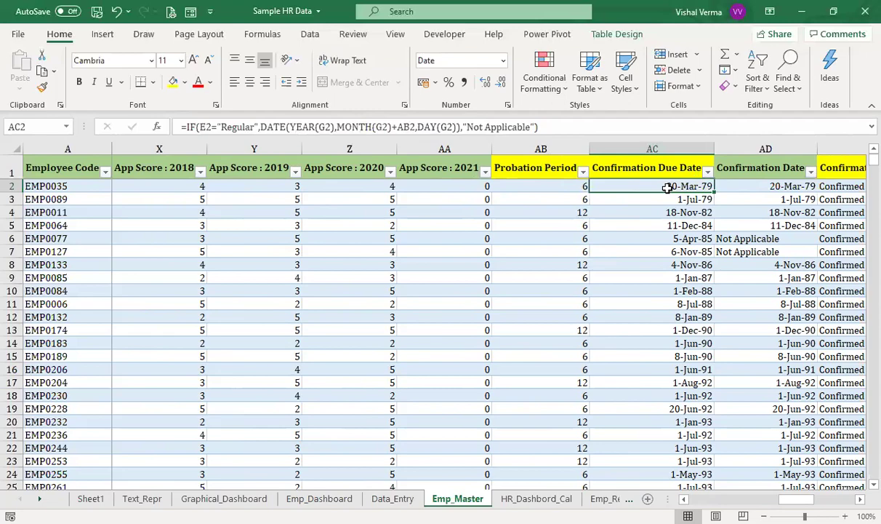
pyautogui.press('Left')
pyautogui.press('Left')
pyautogui.press('Left')
pyautogui.press('Left')
pyautogui.press('Left')
pyautogui.press('Left')
pyautogui.press('Left')
pyautogui.press('Left')
pyautogui.press('Left')
pyautogui.press('Left')
pyautogui.press('Left')
pyautogui.press('Left')
pyautogui.press('Left')
pyautogui.press('Left')
pyautogui.press('Left')
pyautogui.press('Left')
pyautogui.press('Left')
pyautogui.press('Left')
pyautogui.press('Left')
pyautogui.press('Left')
pyautogui.press('Left')
pyautogui.press('Left')
pyautogui.press('Left')
pyautogui.press('Left')
pyautogui.press('Left')
pyautogui.press('Left')
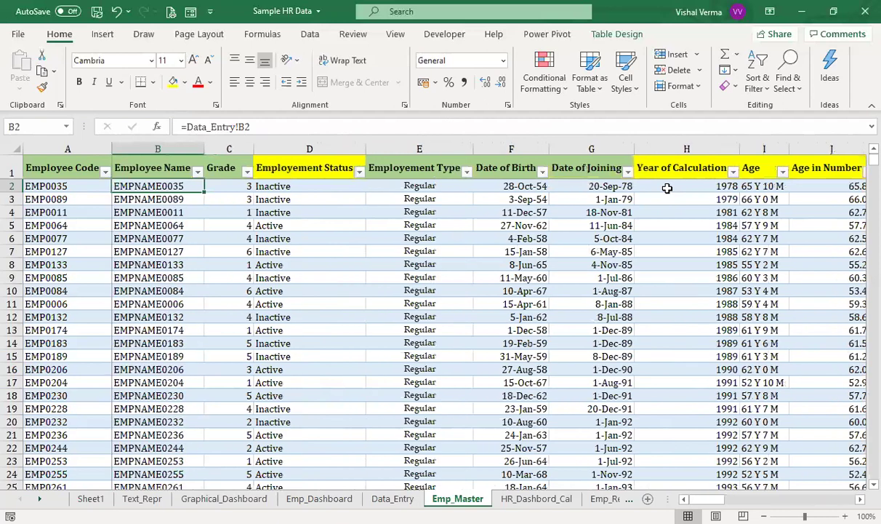
pyautogui.press('Right')
pyautogui.press('Right')
pyautogui.press('Right')
pyautogui.press('Right')
pyautogui.press('Right')
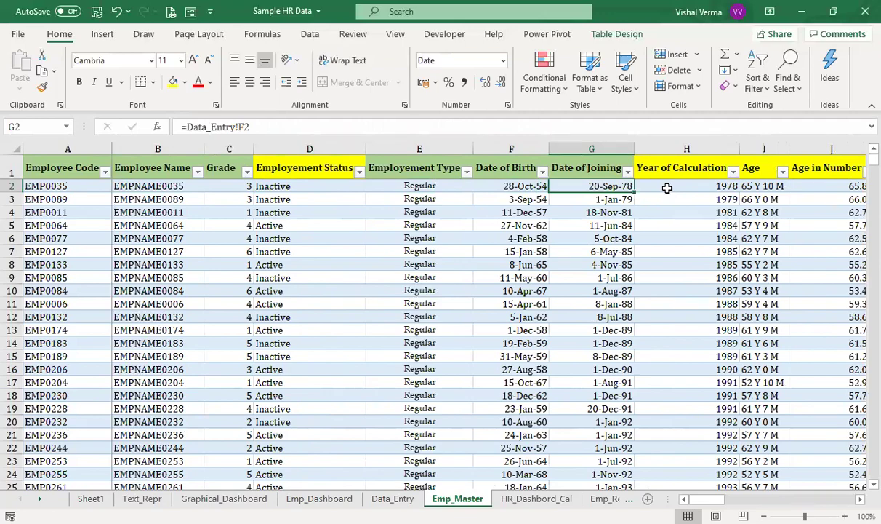
# - Return from the first record's Date of Joining to its Confirmation Due Date cell and review the formula again
pyautogui.press('Right')
pyautogui.press('Right')
pyautogui.press('Right')
pyautogui.press('Right')
pyautogui.press('Right')
pyautogui.press('Right')
pyautogui.press('Right')
pyautogui.press('Right')
pyautogui.press('Right')
pyautogui.press('Right')
pyautogui.press('Right')
pyautogui.press('Right')
pyautogui.press('Right')
pyautogui.press('Right')
pyautogui.press('Right')
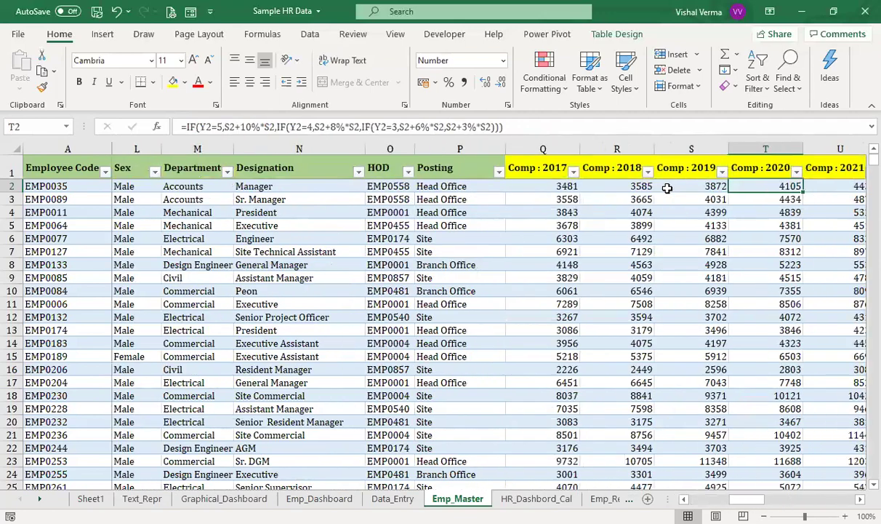
pyautogui.press('Right')
pyautogui.press('Right')
pyautogui.press('Right')
pyautogui.press('Right')
pyautogui.press('Right')
pyautogui.press('Right')
pyautogui.press('Right')
pyautogui.press('Right')
pyautogui.press('Right')
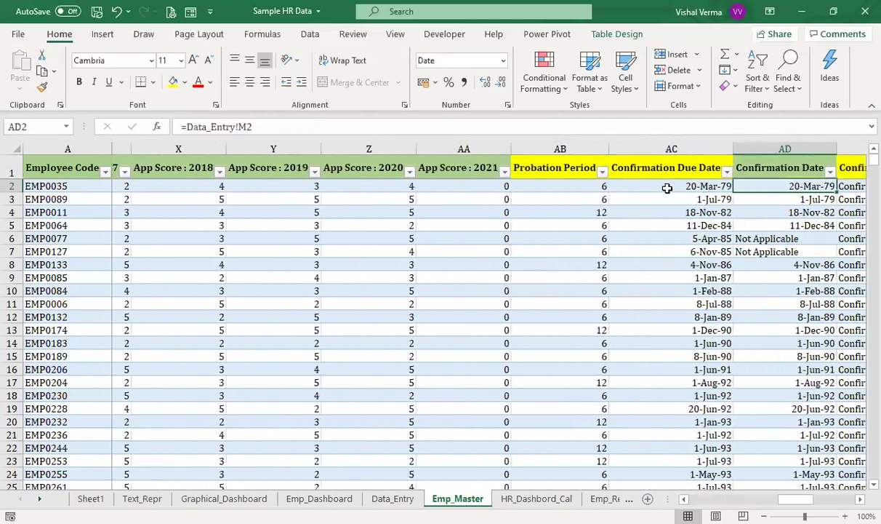
pyautogui.press('Left')
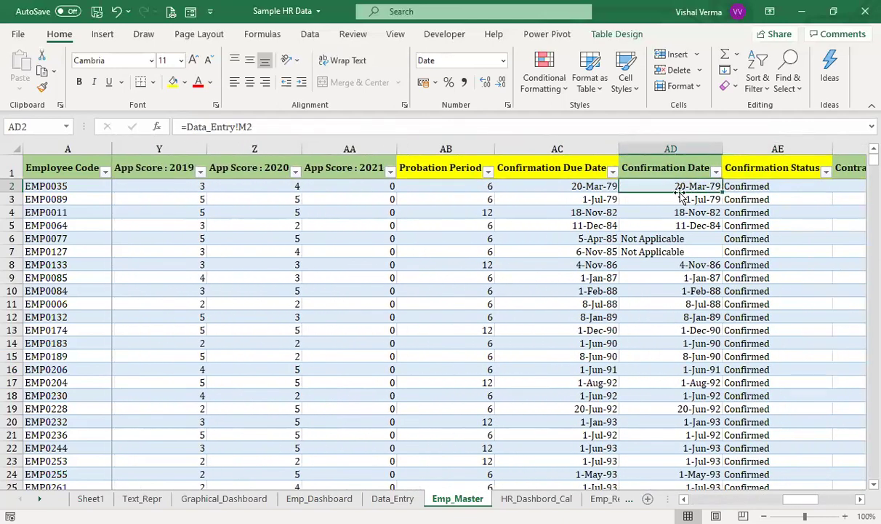
pyautogui.click(545, 181)
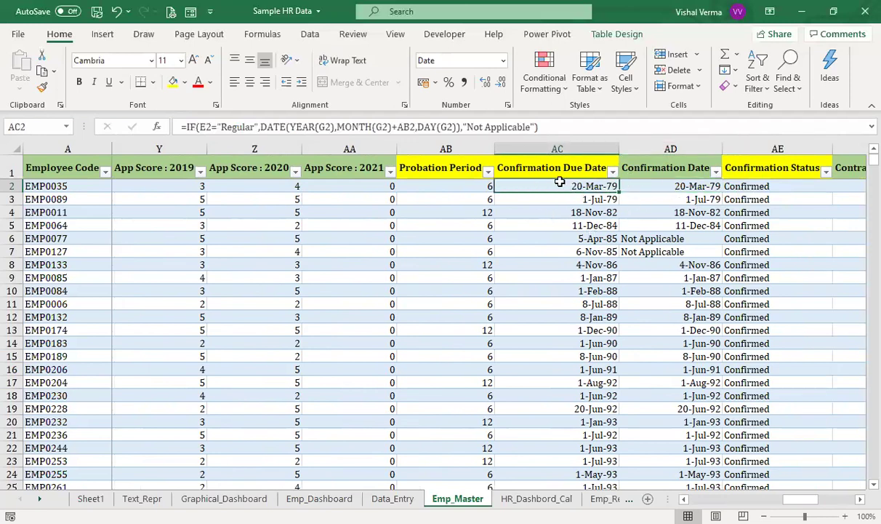
# - Inspect the first record's Confirmation Date reference, Confirmation Status formula and Contract Period reference
pyautogui.press('Right')
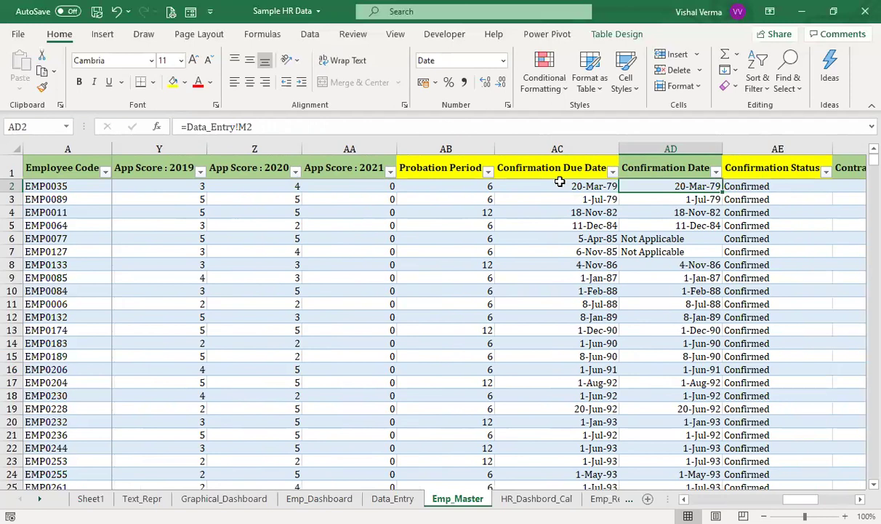
pyautogui.press('Right')
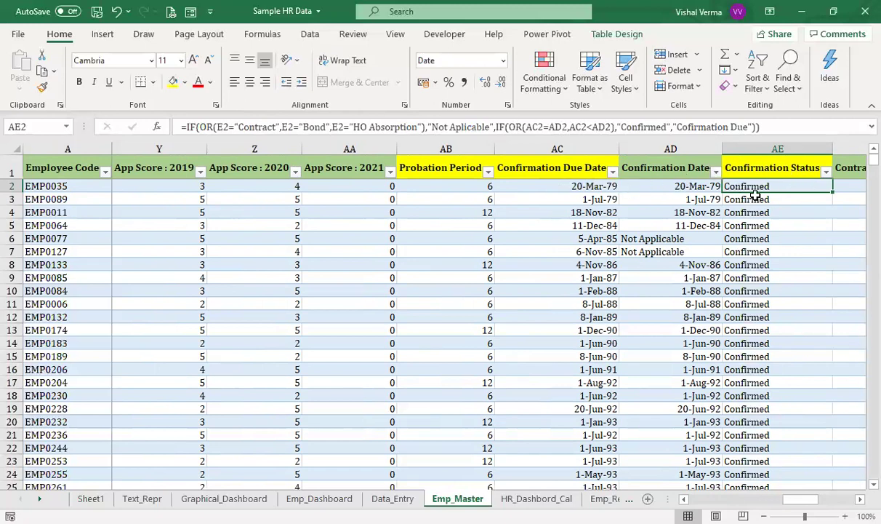
pyautogui.press('Right')
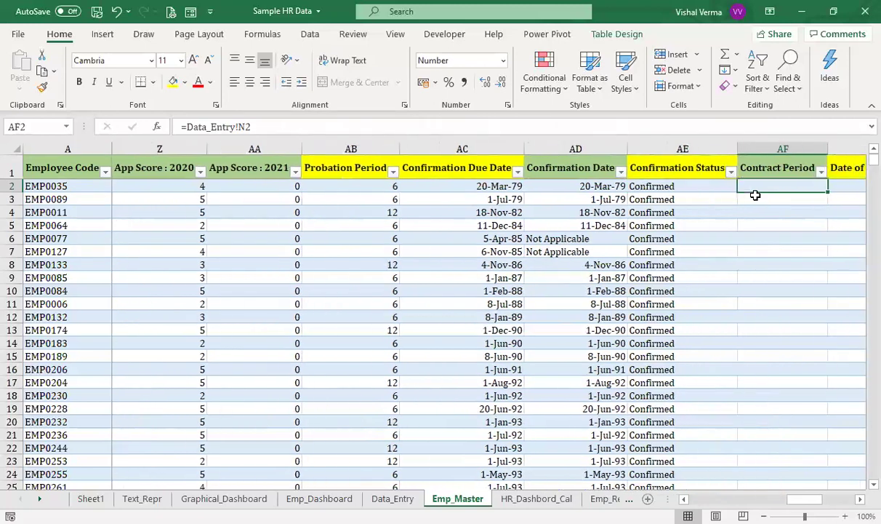
pyautogui.press('Right')
pyautogui.press('Left')
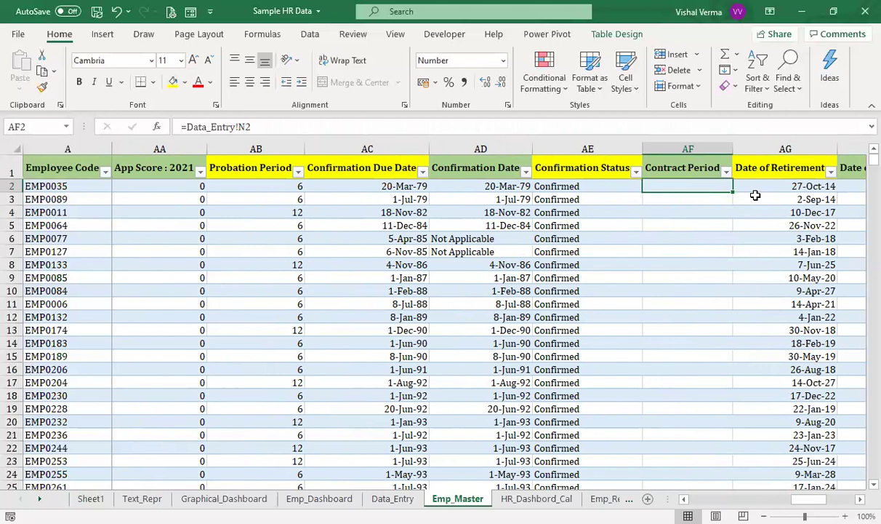
# - Examine how the first record's Date of Retirement, Date of Leaving and Year of Leaving are calculated or referenced
pyautogui.press('Right')
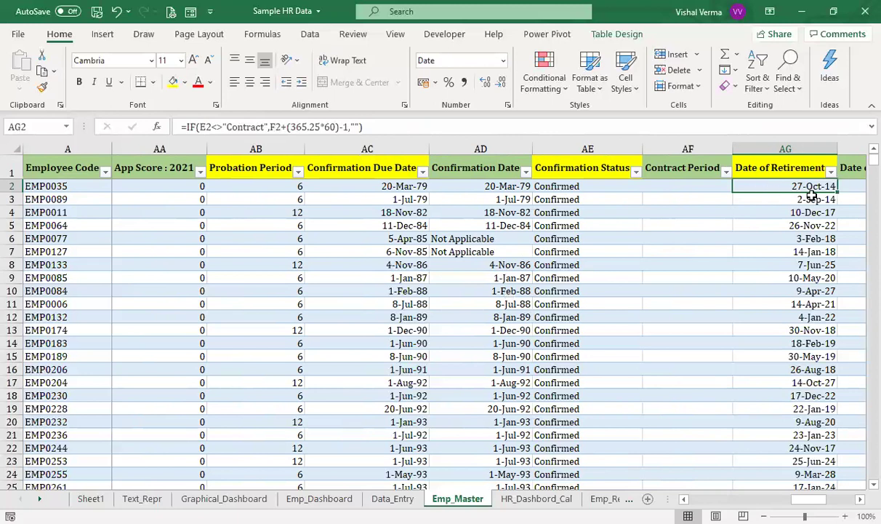
pyautogui.press('Right')
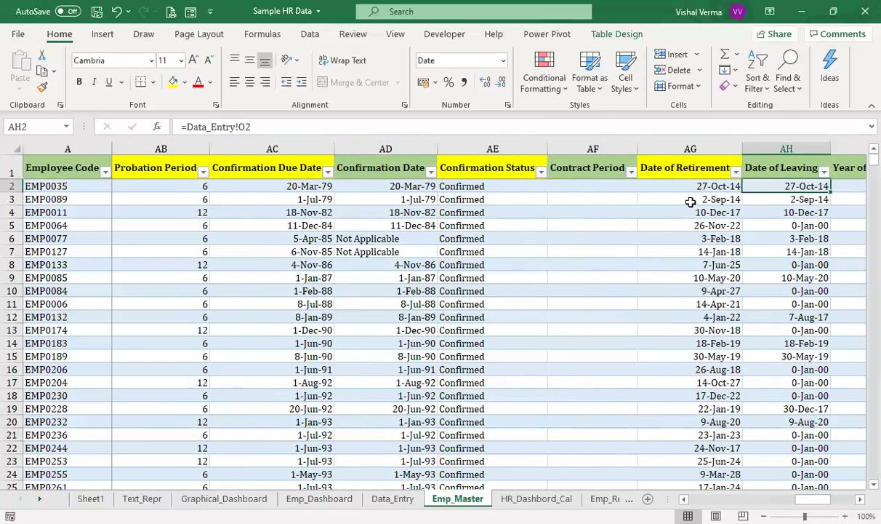
pyautogui.press('Right')
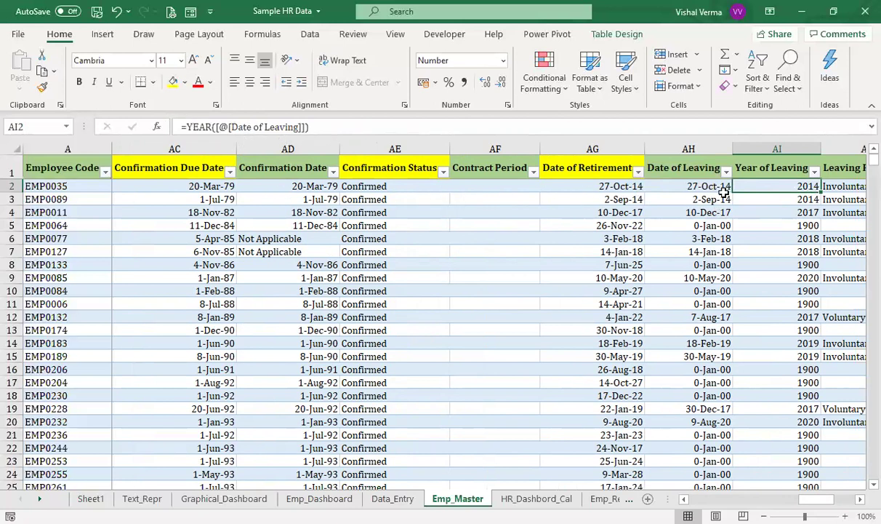
# - Go back to the first record's Year of Calculation cell and examine its YEAR formula based on Date of Joining
pyautogui.press('Left')
pyautogui.press('Left')
pyautogui.press('Left')
pyautogui.press('Left')
pyautogui.press('Left')
pyautogui.press('Left')
pyautogui.press('Left')
pyautogui.press('Left')
pyautogui.press('Left')
pyautogui.press('Left')
pyautogui.press('Left')
pyautogui.press('Left')
pyautogui.press('Left')
pyautogui.press('Left')
pyautogui.press('Left')
pyautogui.press('Left')
pyautogui.press('Left')
pyautogui.press('Left')
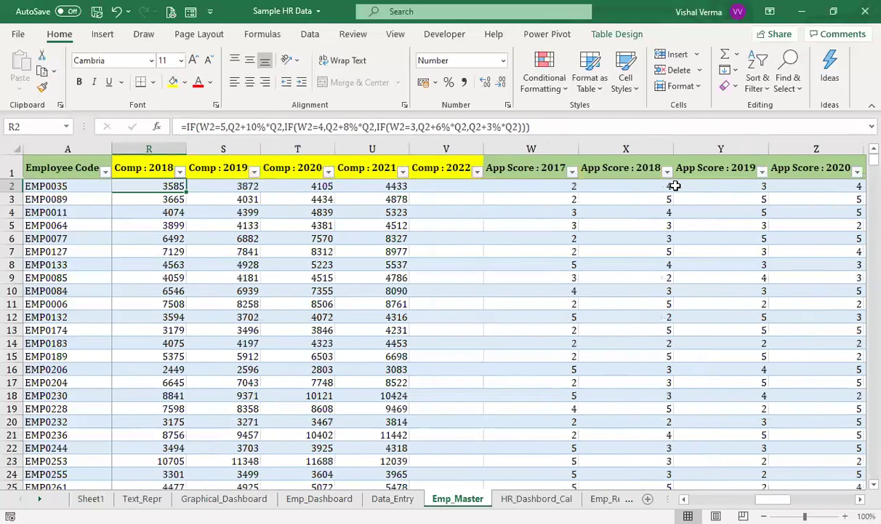
pyautogui.press('Left')
pyautogui.press('Left')
pyautogui.press('Left')
pyautogui.press('Left')
pyautogui.press('Left')
pyautogui.press('Left')
pyautogui.press('Left')
pyautogui.press('Left')
pyautogui.press('Left')
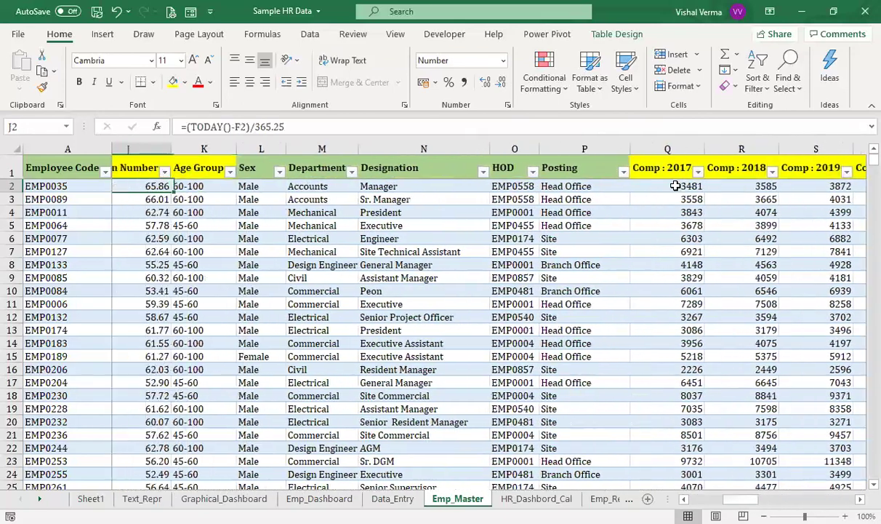
pyautogui.press('Left')
pyautogui.press('Left')
pyautogui.press('Left')
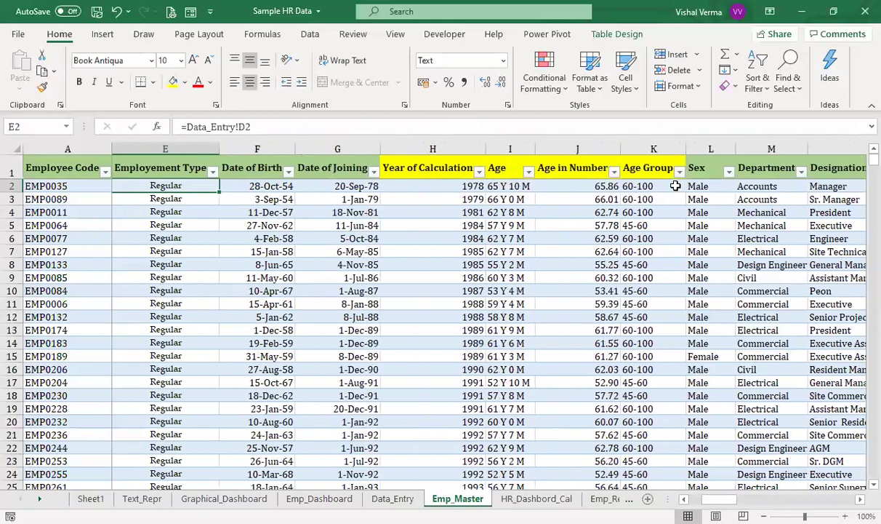
pyautogui.press('Left')
pyautogui.press('Left')
pyautogui.press('Left')
pyautogui.press('Left')
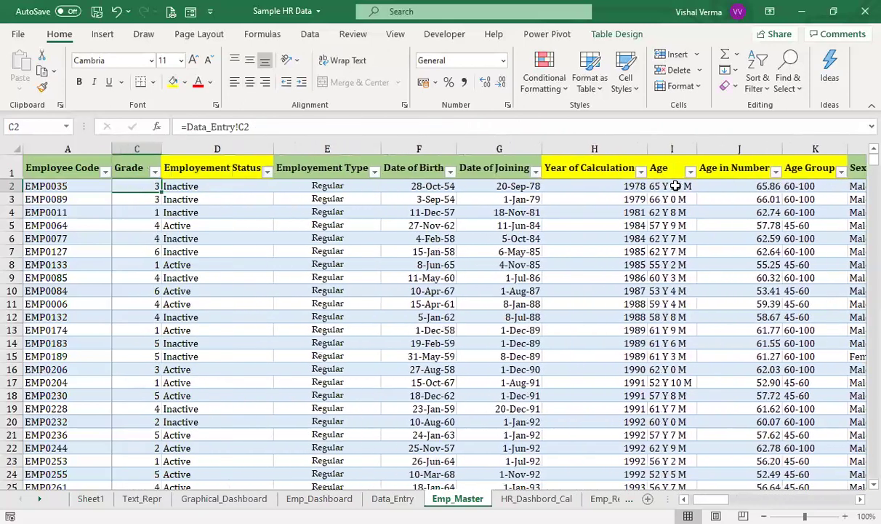
pyautogui.press('Right')
pyautogui.press('Right')
pyautogui.press('Right')
pyautogui.press('Right')
pyautogui.press('Right')
pyautogui.press('Right')
pyautogui.press('Right')
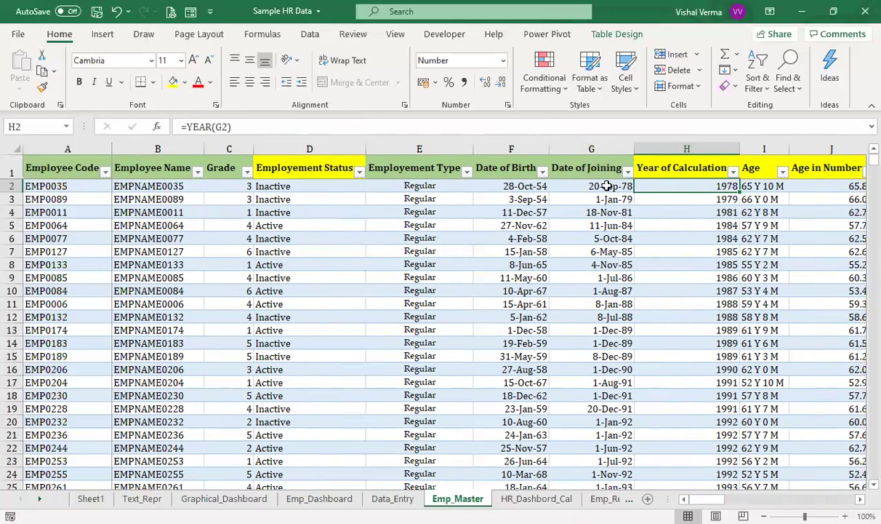
# - Return to the first record's Year of Leaving cell and examine its YEAR formula based on Date of Leaving
pyautogui.press('Right')
pyautogui.press('Right')
pyautogui.press('Right')
pyautogui.press('Right')
pyautogui.press('Right')
pyautogui.press('Right')
pyautogui.press('Right')
pyautogui.press('Right')
pyautogui.press('Right')
pyautogui.press('Right')
pyautogui.press('Right')
pyautogui.press('Right')
pyautogui.press('Right')
pyautogui.press('Right')
pyautogui.press('Right')
pyautogui.press('Right')
pyautogui.press('Right')
pyautogui.press('Right')
pyautogui.press('Right')
pyautogui.press('Right')
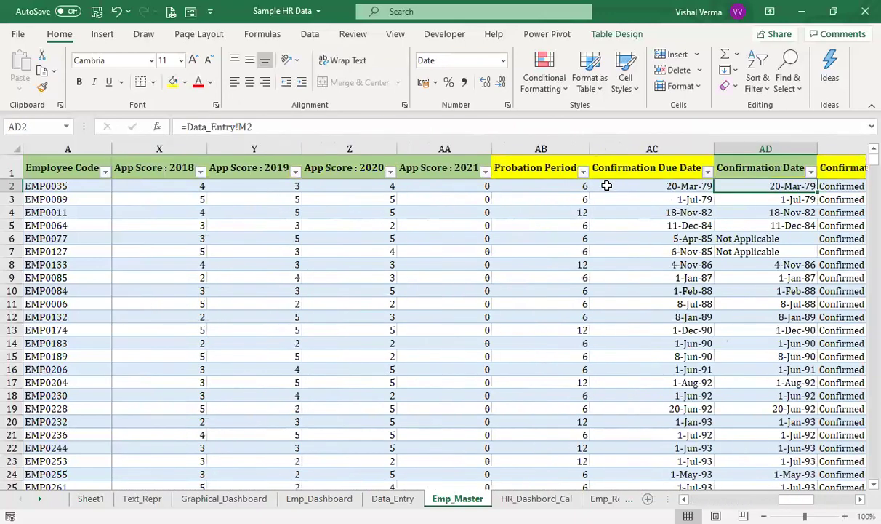
pyautogui.press('Right')
pyautogui.press('Right')
pyautogui.press('Right')
pyautogui.press('Right')
pyautogui.press('Right')
pyautogui.press('Right')
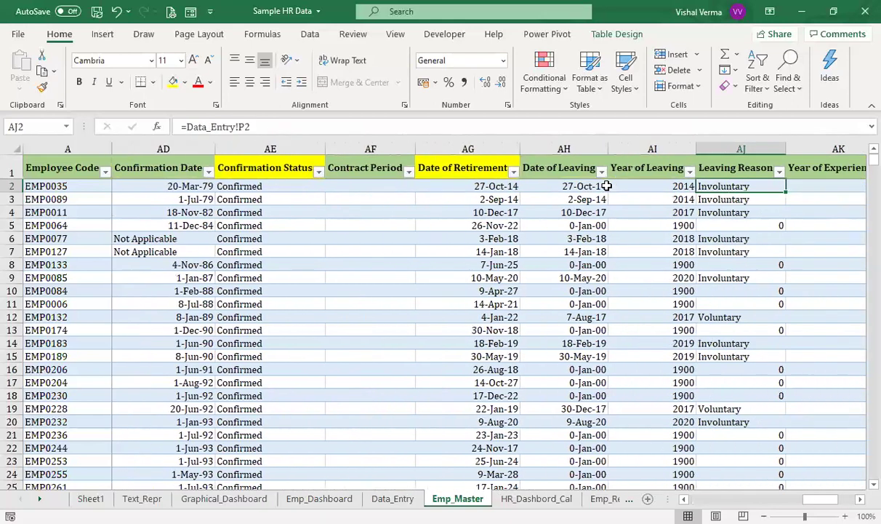
pyautogui.press('Left')
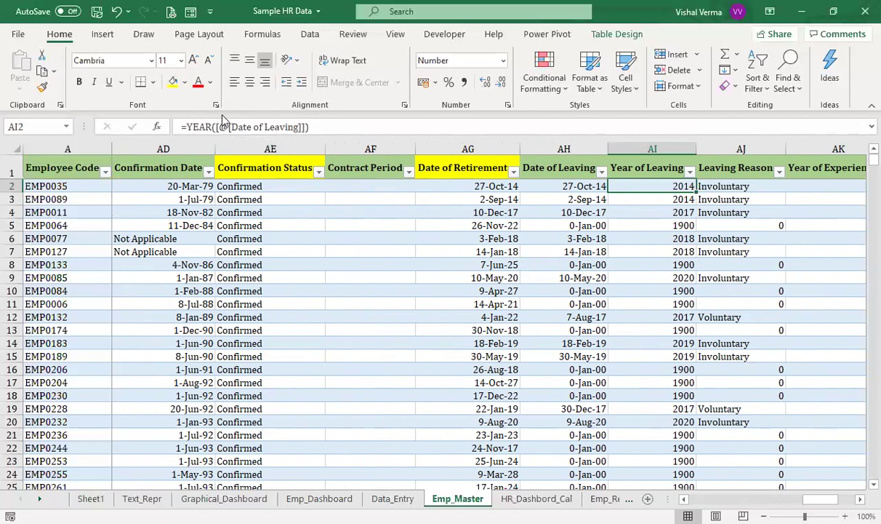
# - Check the Year of Leaving formula for EMP0064 and the first record, and compare it with the Year of Calculation formula
pyautogui.click(676, 200)
pyautogui.click(625, 225)
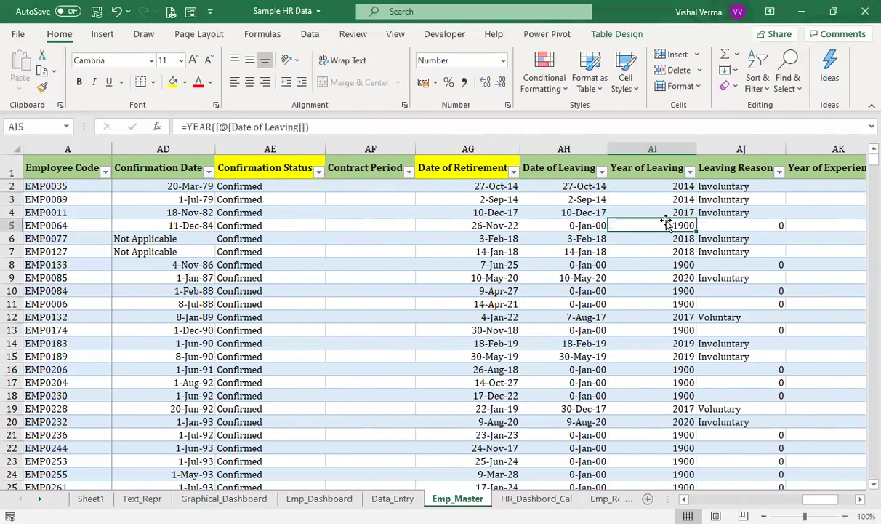
pyautogui.click(655, 188)
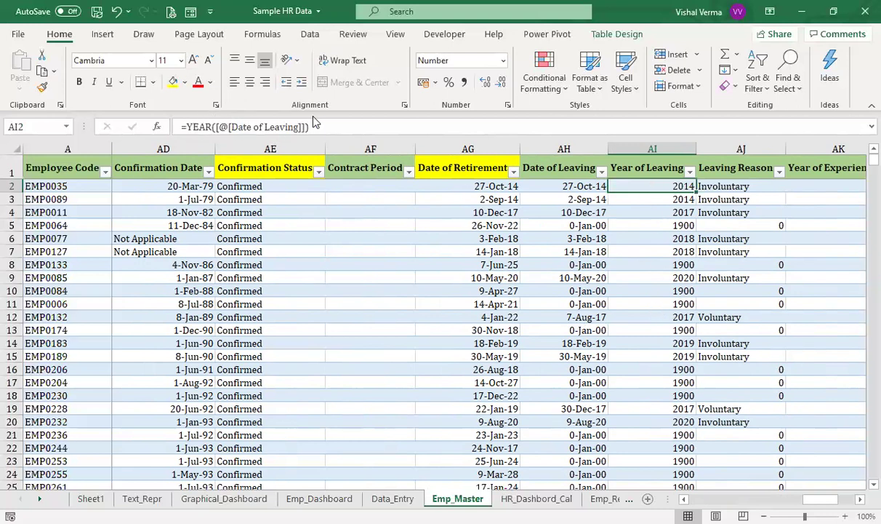
pyautogui.hscroll(-10, 417, 315)
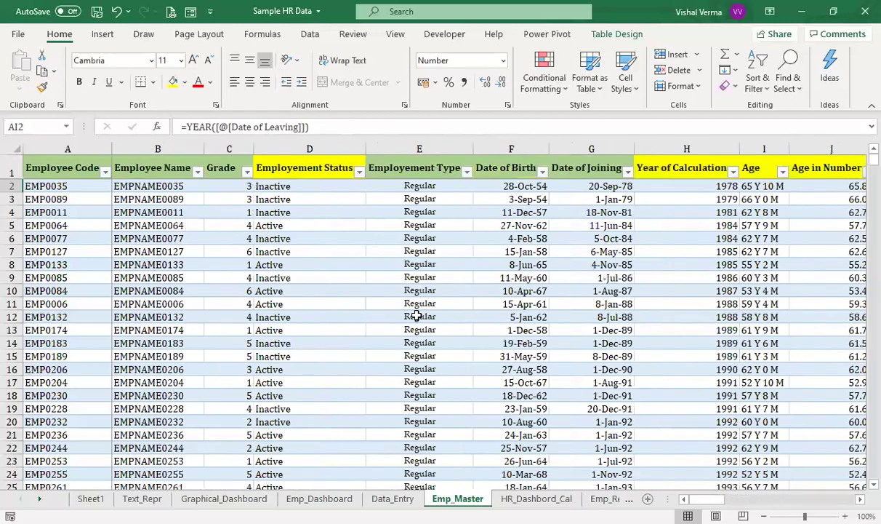
pyautogui.click(696, 185)
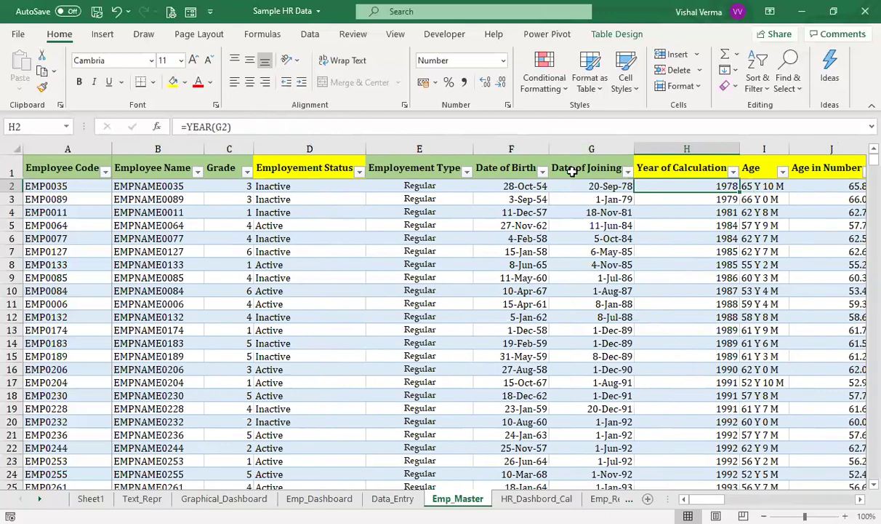
# - Locate the first record's Year of Leaving cell again and review the structured reference to Date of Leaving in its formula
pyautogui.hscroll(10, 611, 210)
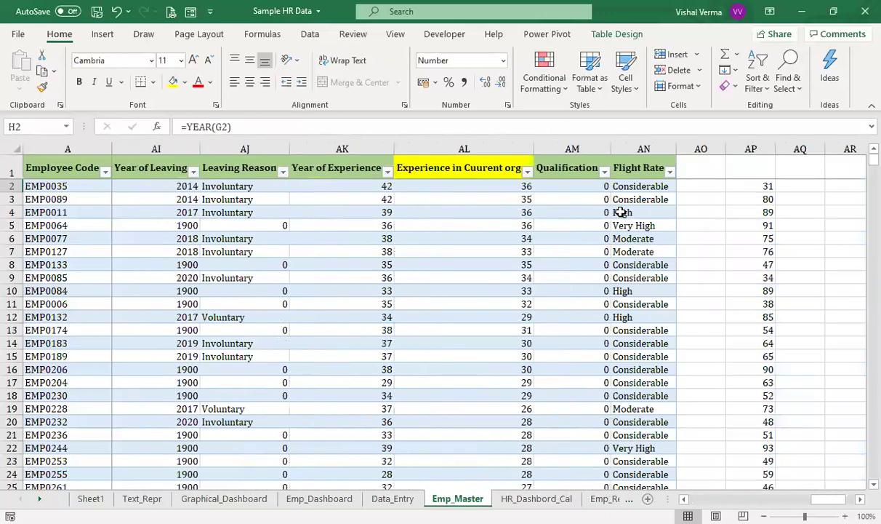
pyautogui.hscroll(-1, 620, 212)
pyautogui.hscroll(-5, 620, 212)
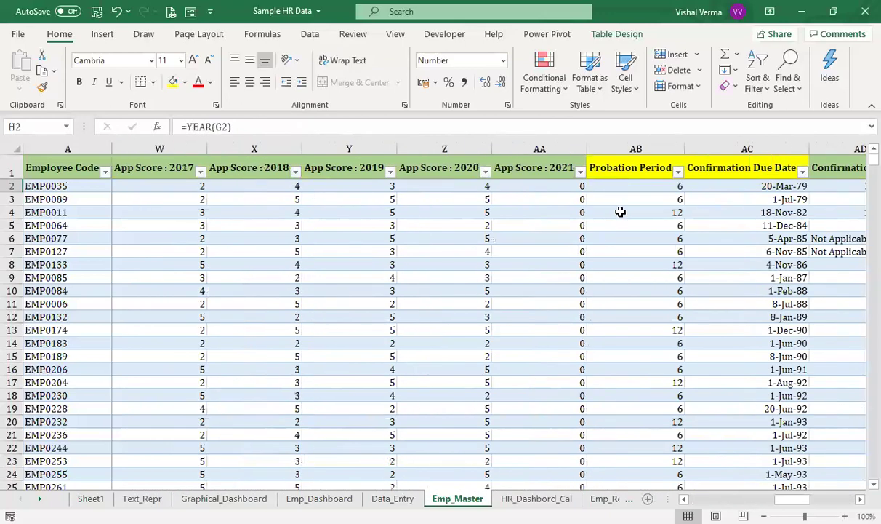
pyautogui.hscroll(3, 620, 212)
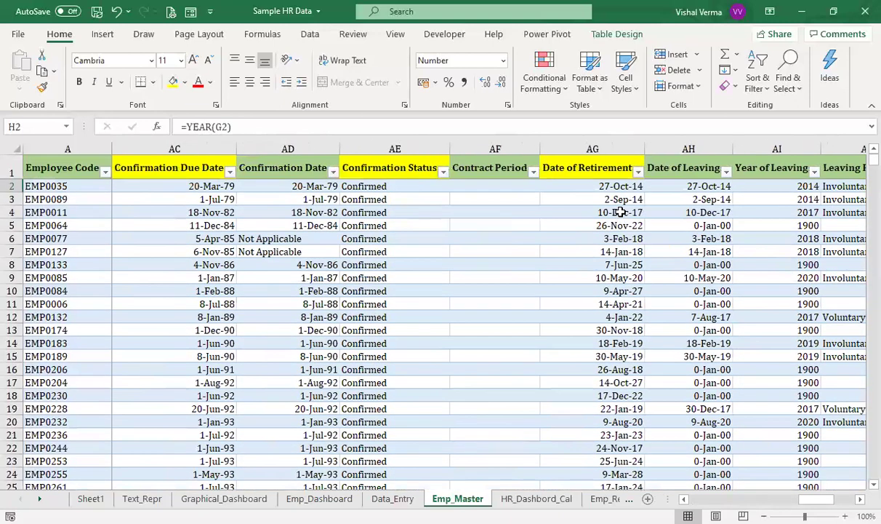
pyautogui.hscroll(3, 621, 212)
pyautogui.hscroll(-4, 621, 211)
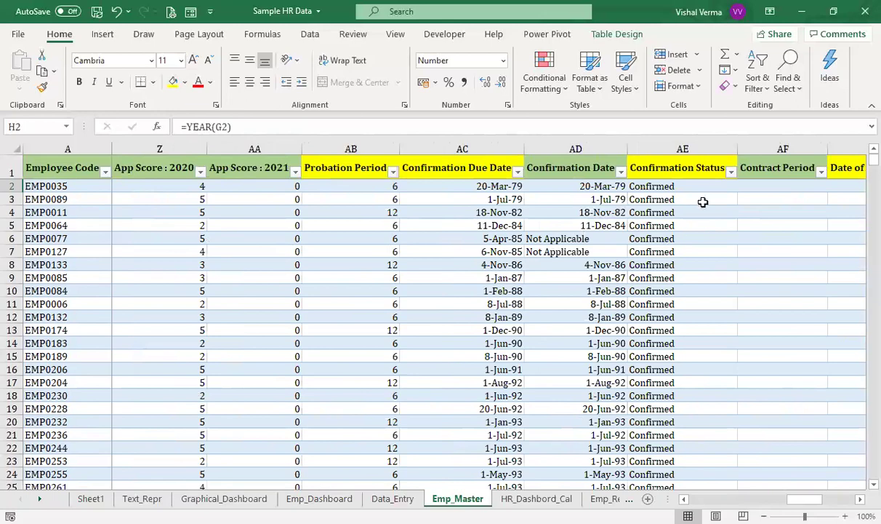
pyautogui.click(704, 187)
pyautogui.press('Right')
pyautogui.press('Right')
pyautogui.press('Right')
pyautogui.press('Right')
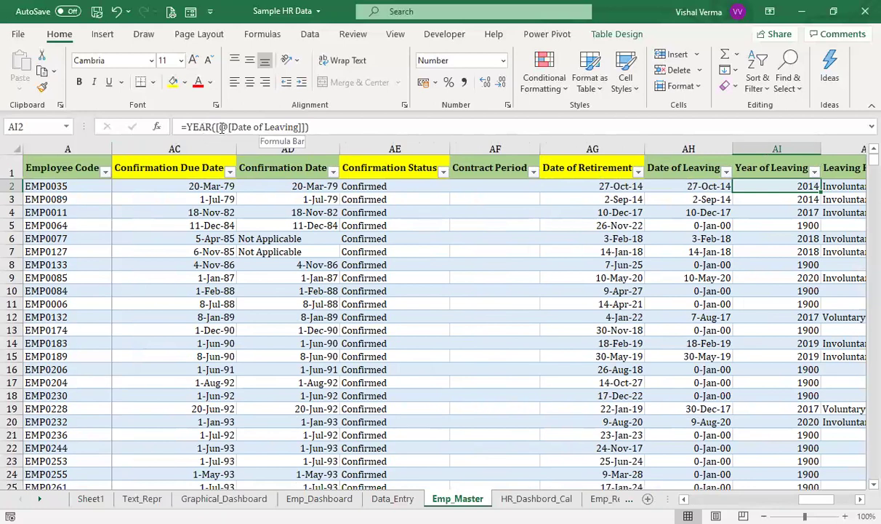
# - Inspect the first record's Leaving Reason and Year of Experience references and its Experience in Cuurent org formula
pyautogui.press('Right')
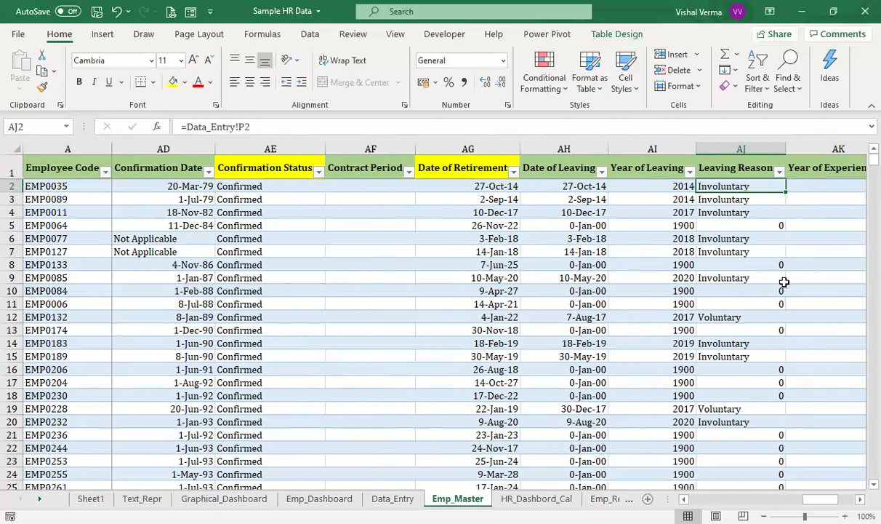
pyautogui.press('Right')
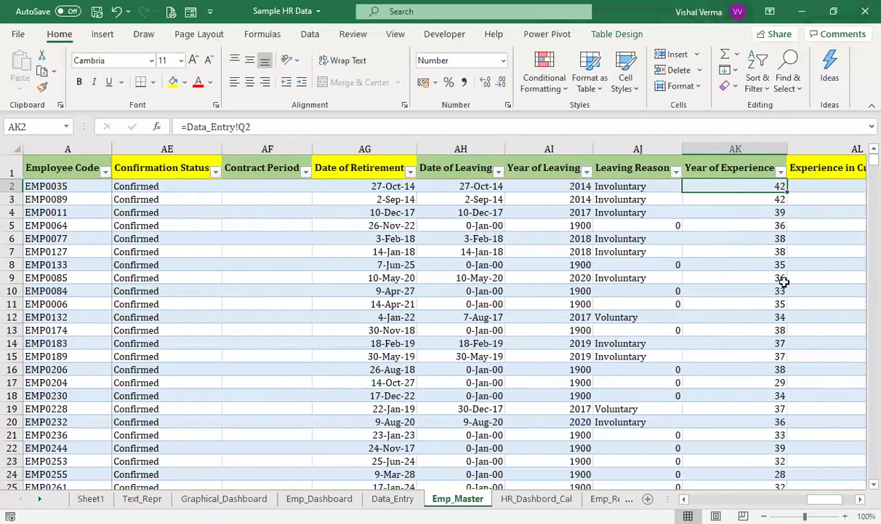
pyautogui.press('Right')
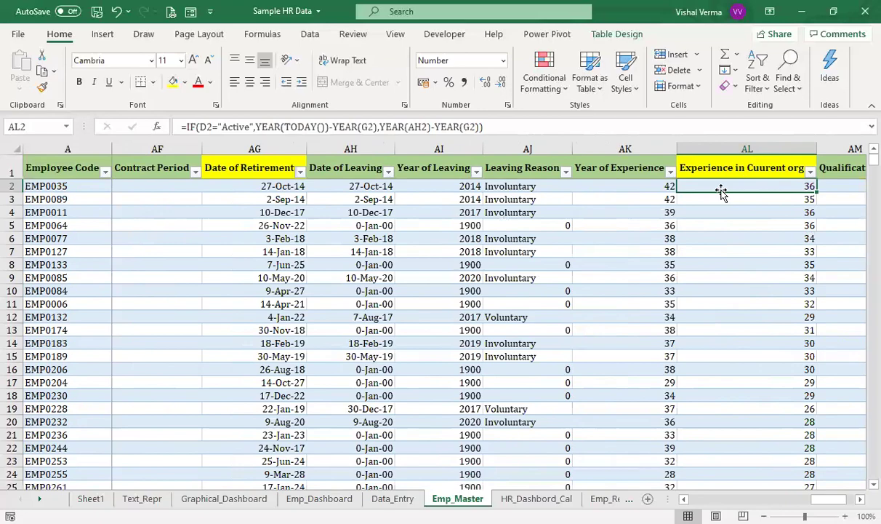
# - Trace the Experience in Cuurent org formula's reference back to the first record's Date of Joining cell
pyautogui.press('Left')
pyautogui.press('Left')
pyautogui.press('Left')
pyautogui.press('Left')
pyautogui.press('Left')
pyautogui.press('Left')
pyautogui.press('Left')
pyautogui.press('Left')
pyautogui.press('Left')
pyautogui.press('Left')
pyautogui.press('Left')
pyautogui.press('Left')
pyautogui.press('Left')
pyautogui.press('Left')
pyautogui.press('Left')
pyautogui.press('Left')
pyautogui.press('Left')
pyautogui.press('Left')
pyautogui.press('Left')
pyautogui.press('Left')
pyautogui.press('Right')
pyautogui.press('Right')
pyautogui.press('Right')
pyautogui.press('Right')
pyautogui.press('Right')
pyautogui.press('Right')
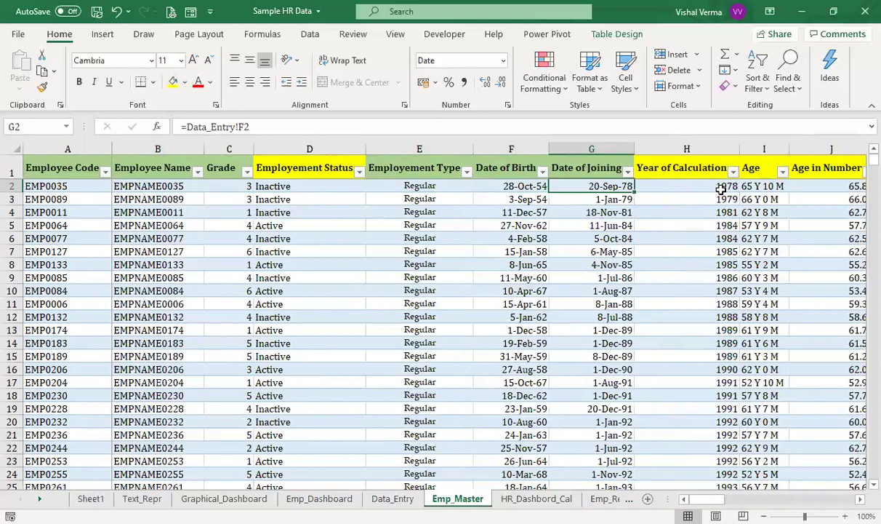
# - Return to the first record's Experience in Cuurent org formula and check the Qualification reference next to it
pyautogui.press('Right')
pyautogui.press('Right')
pyautogui.press('Right')
pyautogui.press('Right')
pyautogui.press('Right')
pyautogui.press('Right')
pyautogui.press('Right')
pyautogui.press('Right')
pyautogui.press('Right')
pyautogui.press('Right')
pyautogui.press('Right')
pyautogui.press('Right')
pyautogui.press('Right')
pyautogui.press('Right')
pyautogui.press('Right')
pyautogui.press('Right')
pyautogui.press('Right')
pyautogui.press('Right')
pyautogui.press('Right')
pyautogui.press('Right')
pyautogui.press('Left')
pyautogui.press('Left')
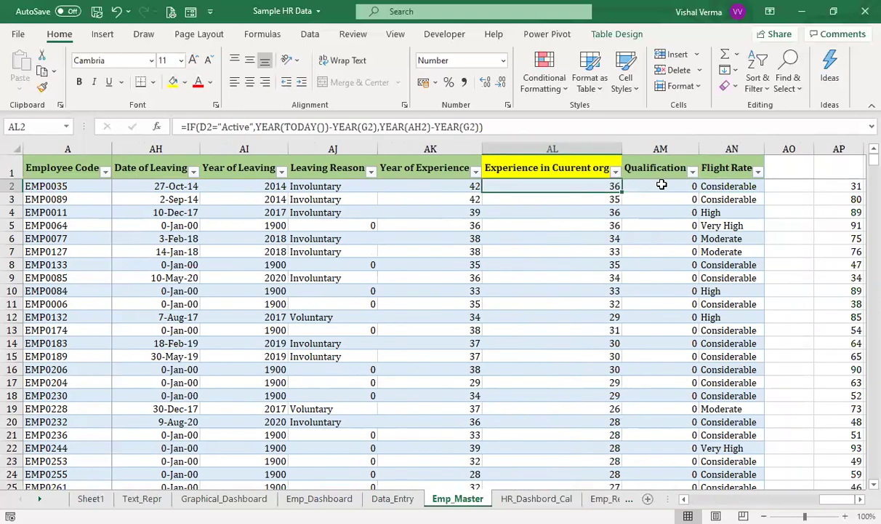
pyautogui.press('Right')
pyautogui.click(590, 185)
pyautogui.press('Right')
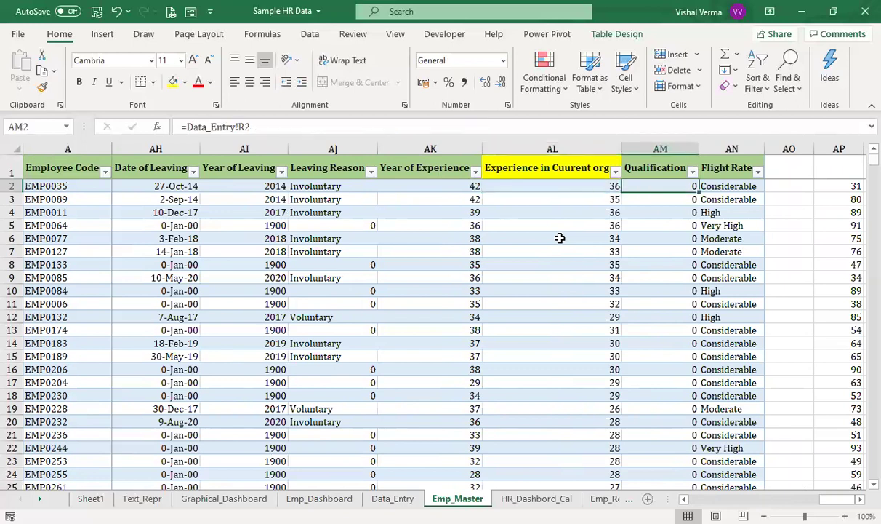
# - Inspect the helper formula in AP2 and the first record's nested IF formula for Flight Rate
pyautogui.press('Right')
pyautogui.press('Right')
pyautogui.press('Right')
pyautogui.press('Right')
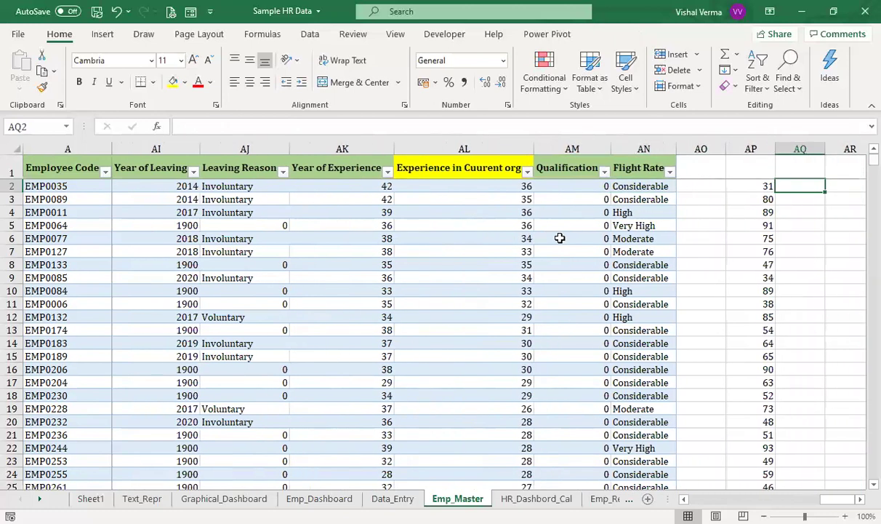
pyautogui.press('Left')
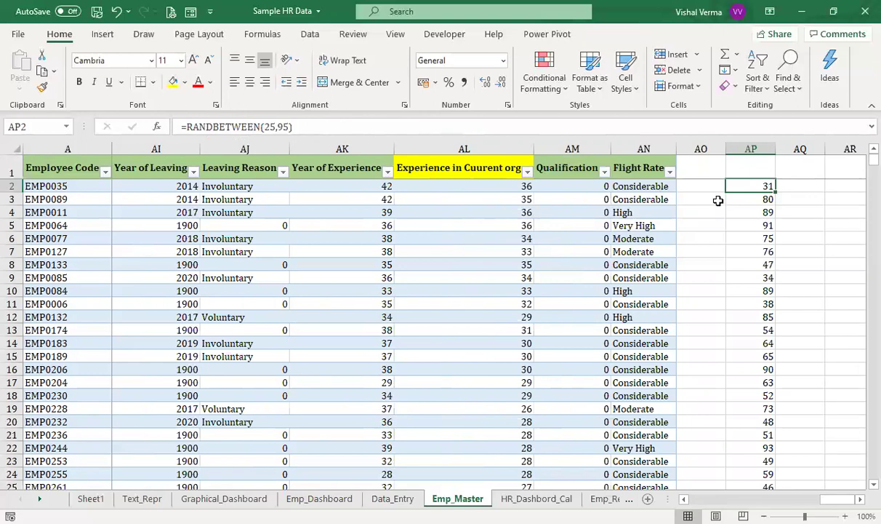
pyautogui.click(646, 187)
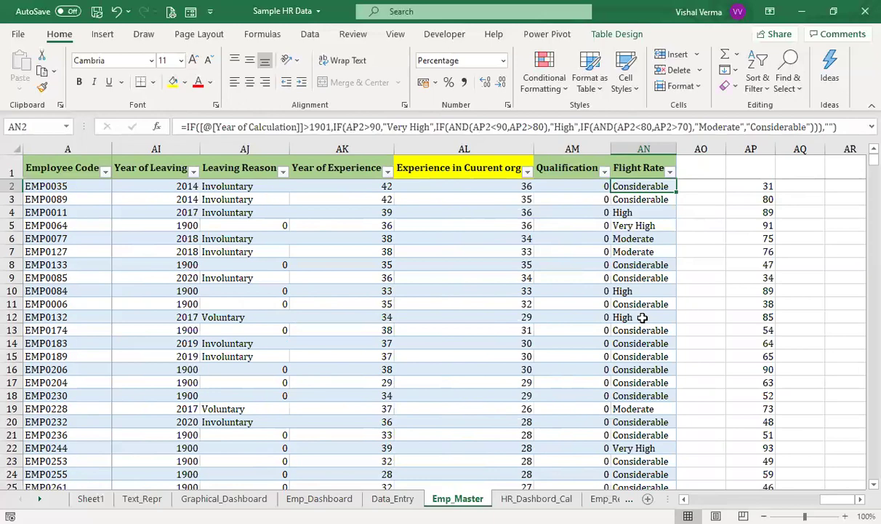
# - Examine the Flight Rate column down to the table's last rows and go back to the first record's Flight Rate cell
pyautogui.hotkey('ctrl', 'Down')
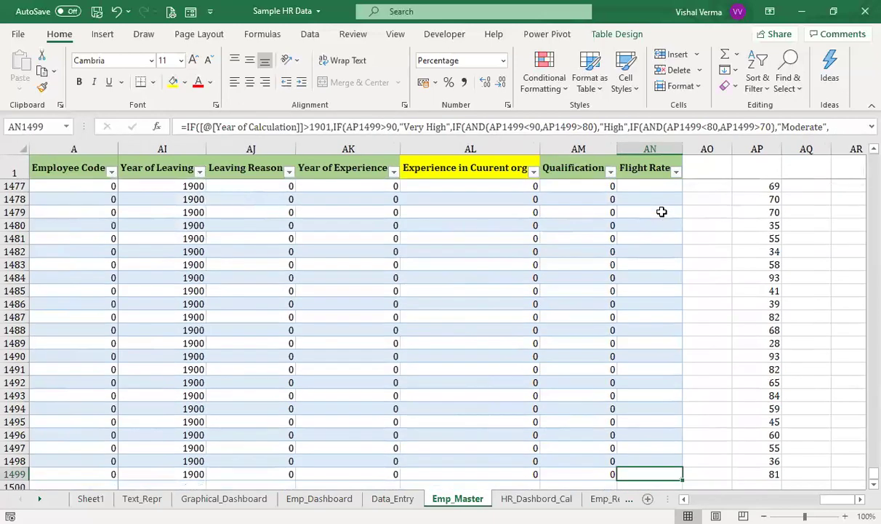
pyautogui.hotkey('ctrl', 'Up')
pyautogui.press('Down')
pyautogui.press('Down')
pyautogui.press('Down')
pyautogui.press('Down')
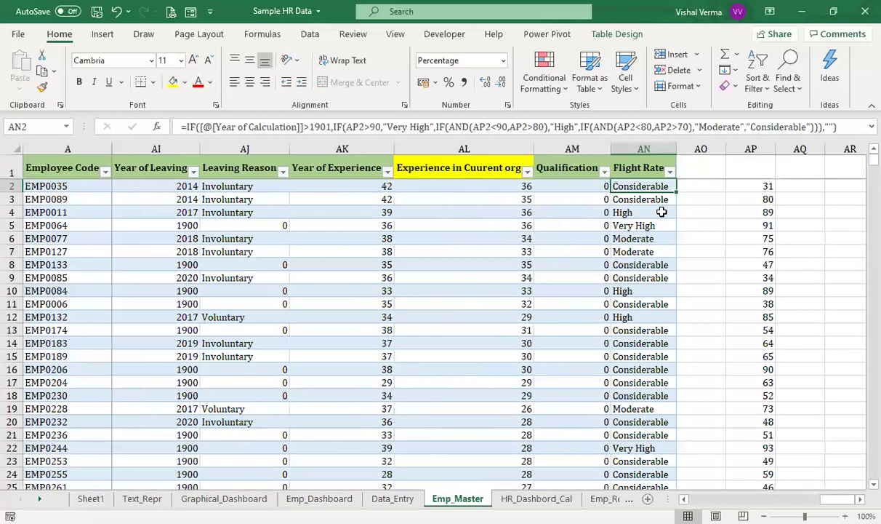
pyautogui.hotkey('ctrl', 'Down')
pyautogui.press('Up')
pyautogui.press('Up')
pyautogui.press('Up')
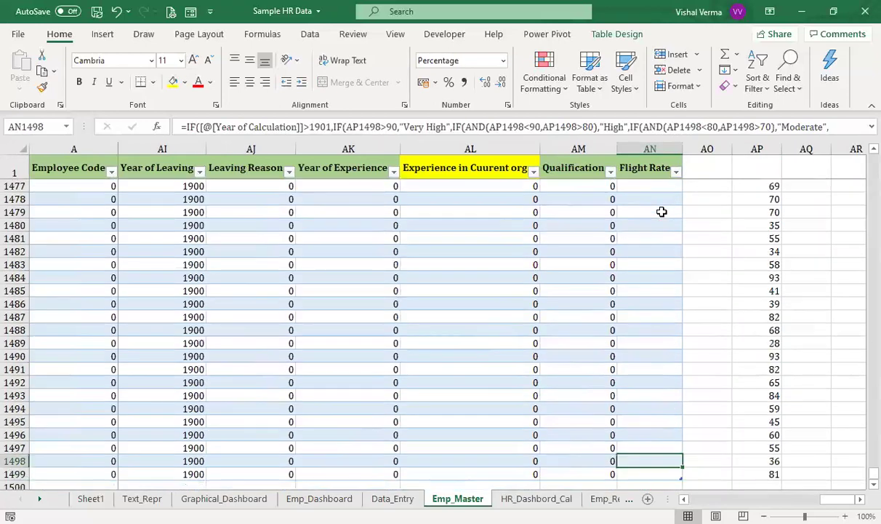
pyautogui.press('Up')
pyautogui.press('Up')
pyautogui.press('Up')
pyautogui.press('Up')
pyautogui.press('Up')
pyautogui.press('Up')
pyautogui.press('Up')
pyautogui.press('Up')
pyautogui.press('Up')
pyautogui.press('Up')
pyautogui.press('Up')
pyautogui.press('Up')
pyautogui.press('Up')
pyautogui.press('Up')
pyautogui.press('Up')
pyautogui.press('Up')
pyautogui.press('Up')
pyautogui.press('Up')
pyautogui.press('Up')
pyautogui.press('Up')
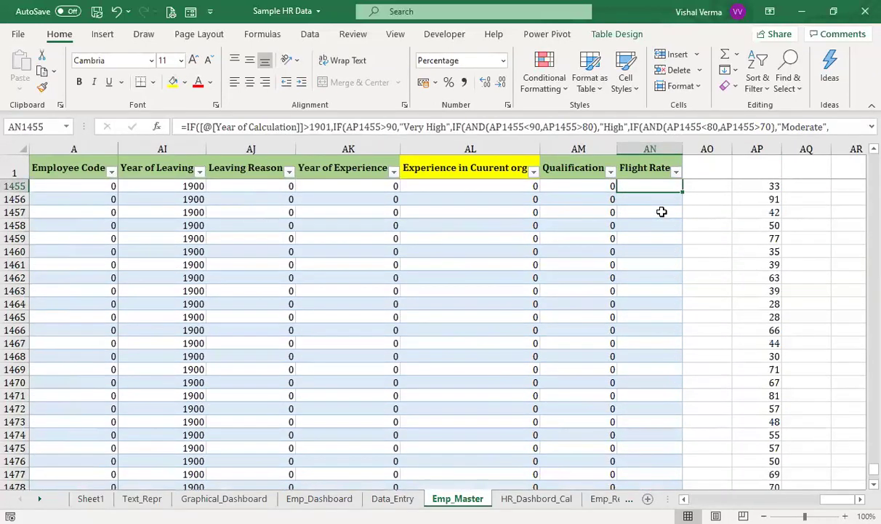
pyautogui.press('Up')
pyautogui.press('Up')
pyautogui.press('Up')
pyautogui.press('Up')
pyautogui.press('Up')
pyautogui.press('Up')
pyautogui.press('Up')
pyautogui.press('Up')
pyautogui.press('Up')
pyautogui.press('Up')
pyautogui.press('Up')
pyautogui.press('Up')
pyautogui.press('Up')
pyautogui.press('Up')
pyautogui.press('Up')
pyautogui.press('Up')
pyautogui.press('Up')
pyautogui.press('Up')
pyautogui.press('Up')
pyautogui.press('Up')
pyautogui.hotkey('ctrl', 'Up')
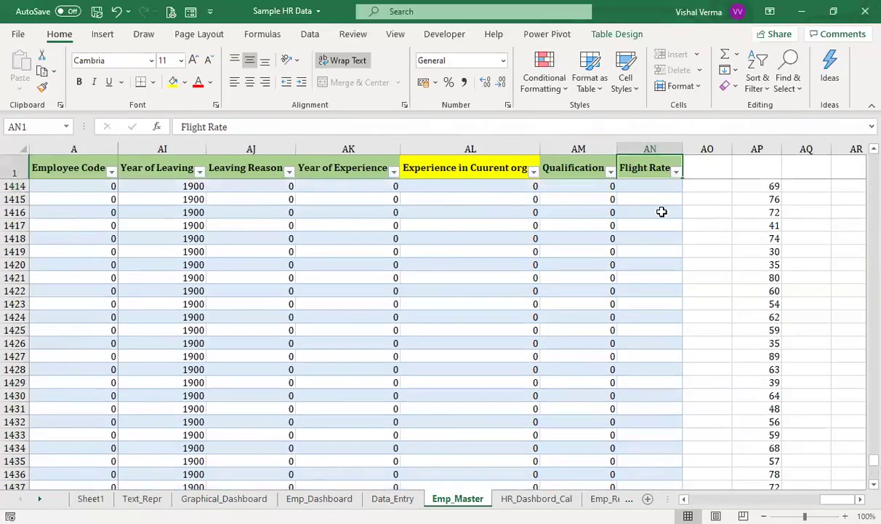
pyautogui.press('Down')
pyautogui.press('Down')
pyautogui.hotkey('ctrl', 'Down')
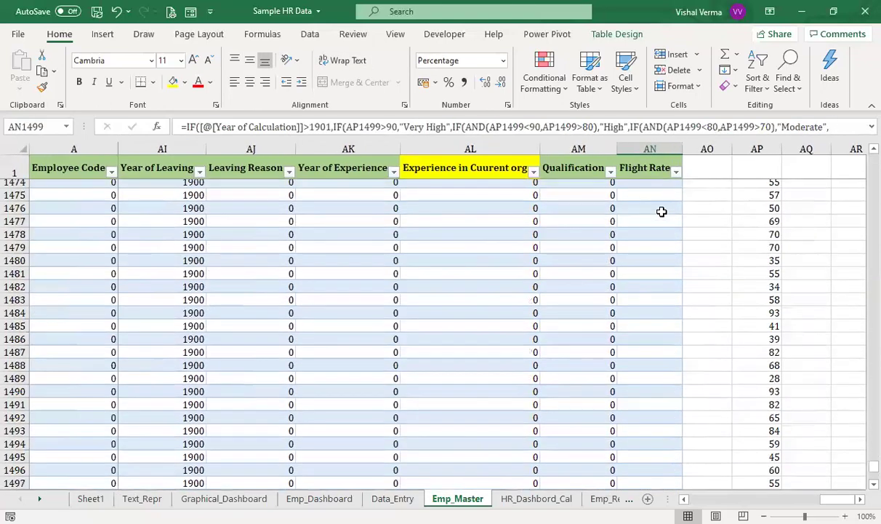
pyautogui.hotkey('ctrl', 'Up')
pyautogui.press('Down')
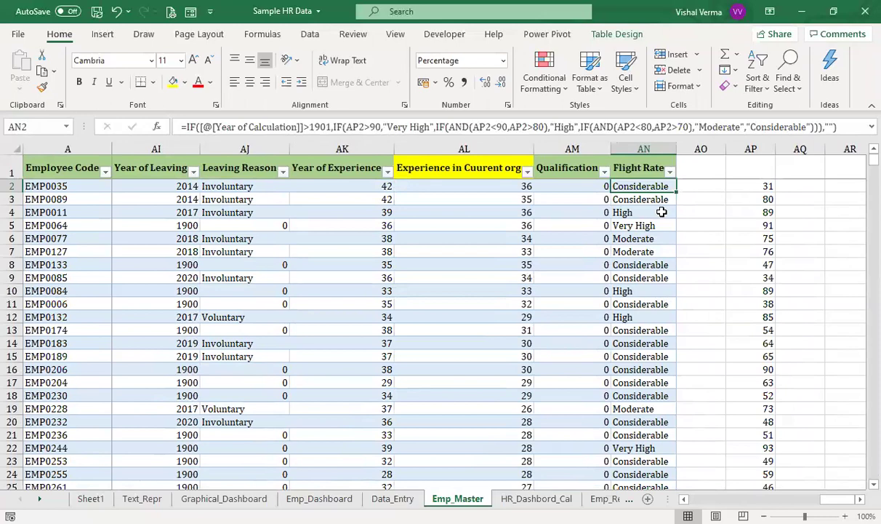
# - Trace the Flight Rate formula's Year of Calculation reference to the first record's Year of Calculation cell
pyautogui.hotkey('ctrl', 'Left')
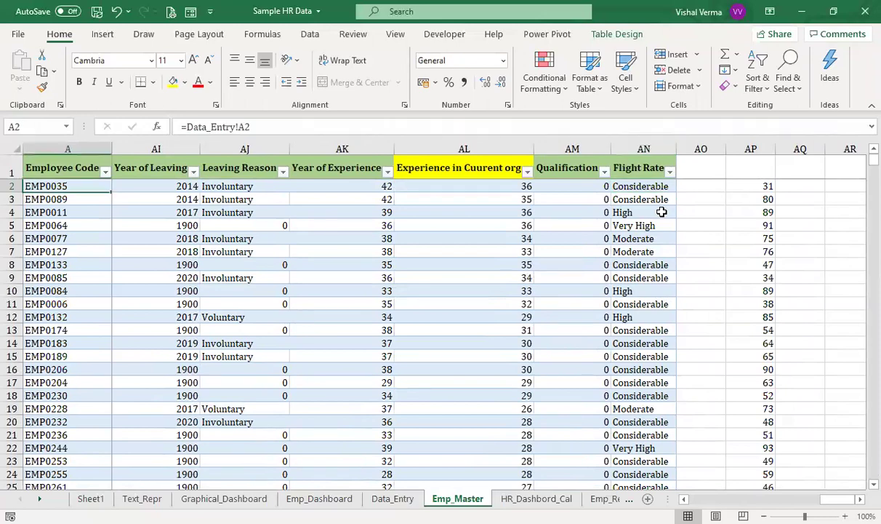
pyautogui.press('Right')
pyautogui.press('Right')
pyautogui.press('Right')
pyautogui.press('Right')
pyautogui.press('Right')
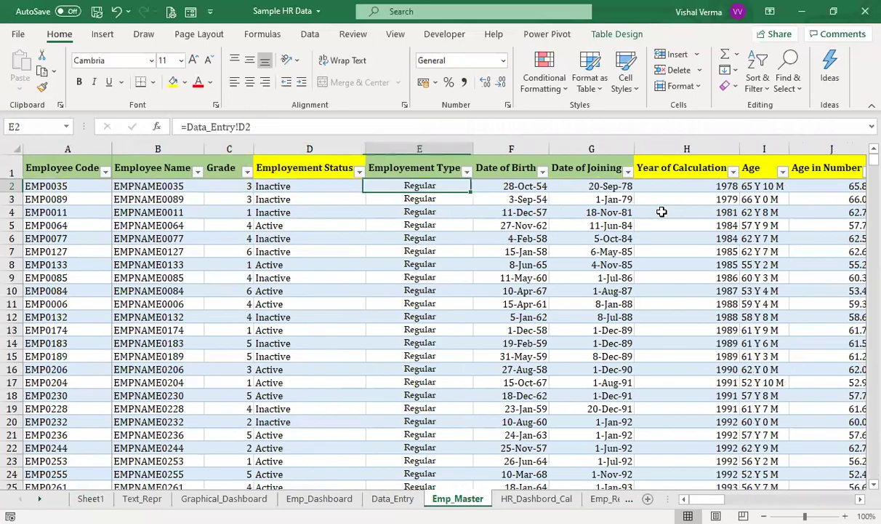
pyautogui.press('Right')
pyautogui.press('Right')
pyautogui.press('Right')
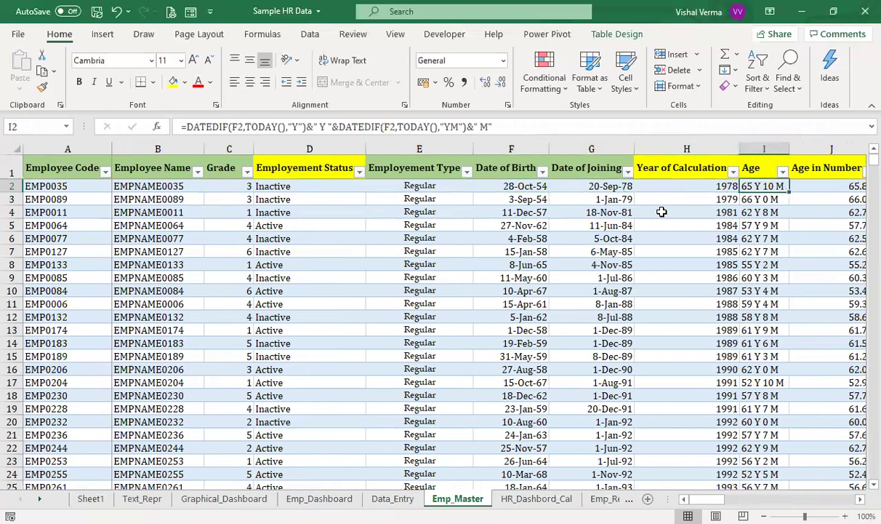
pyautogui.press('Left')
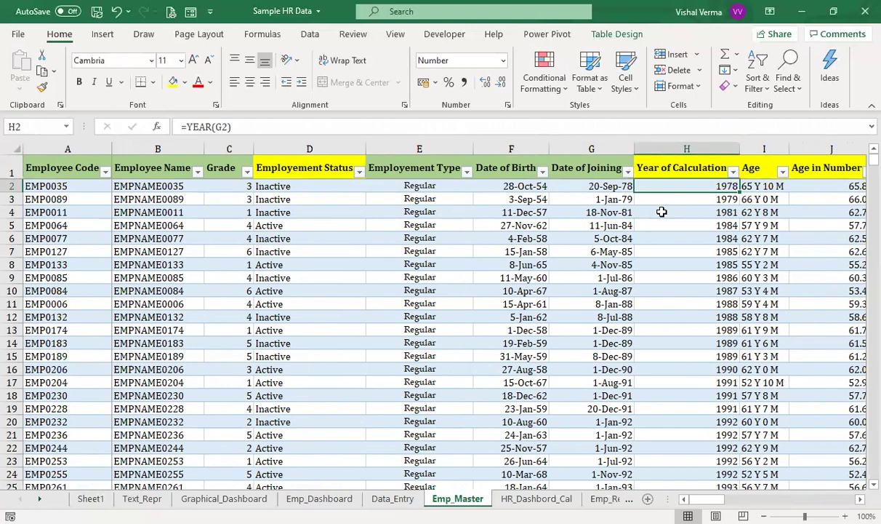
# - Examine the Date of Joining and Year of Calculation formulas for the unfilled record in row 998
pyautogui.hotkey('ctrl', 'Down')
pyautogui.hotkey('ctrl', 'Up')
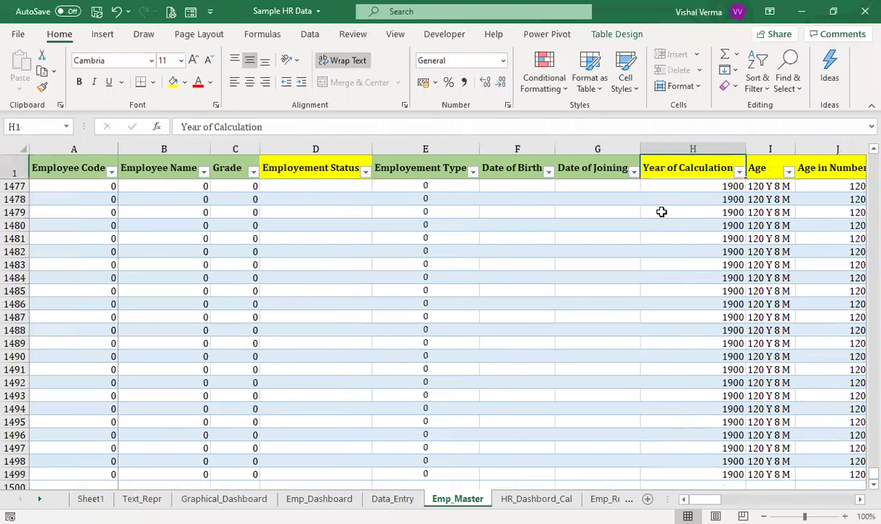
pyautogui.click(603, 212)
pyautogui.hotkey('ctrl', 'Up')
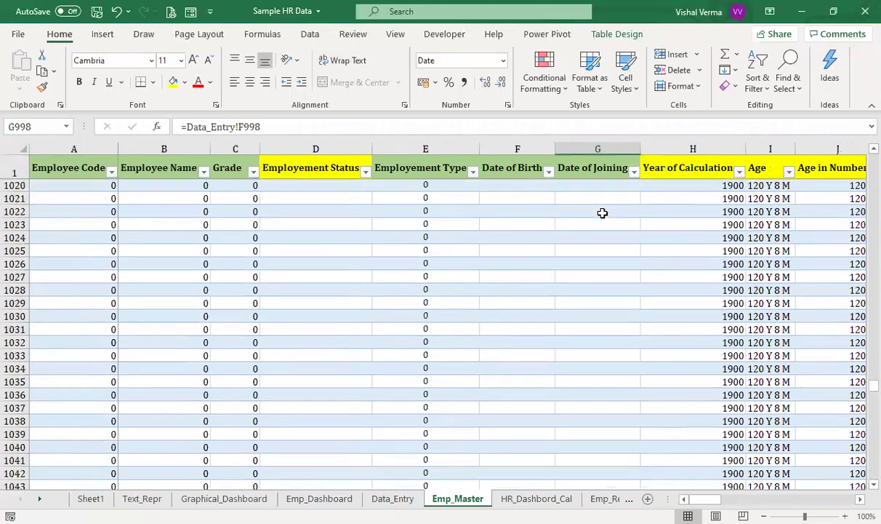
pyautogui.click(697, 186)
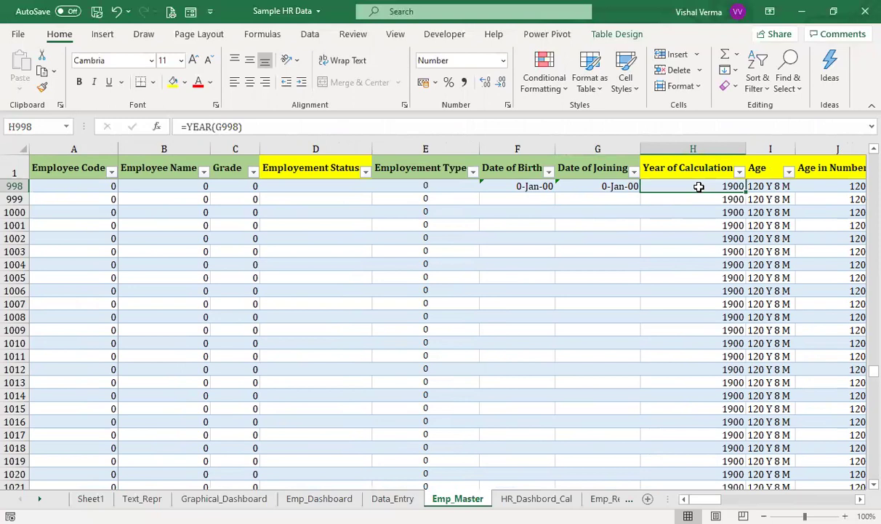
pyautogui.press('Left')
pyautogui.press('Left')
pyautogui.press('Right')
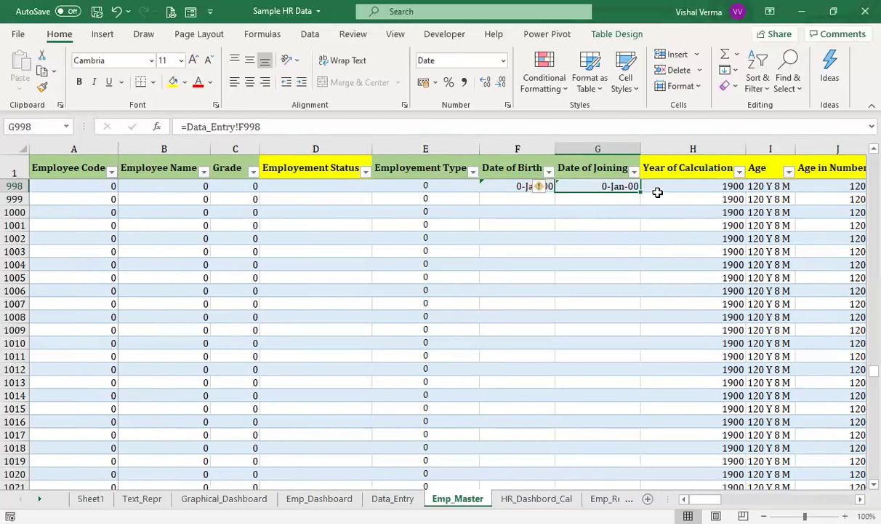
pyautogui.press('Right')
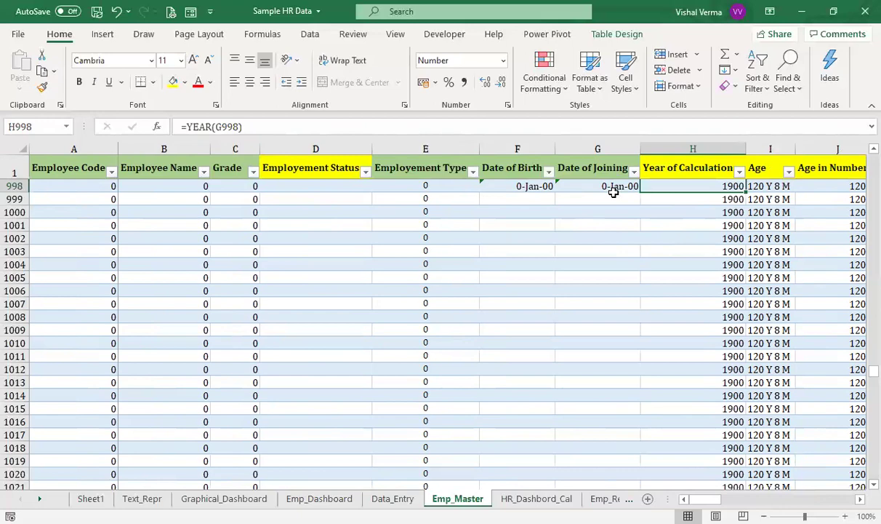
# - Check the Flight Rate formula in row 998 and return to the first record's Flight Rate cell
pyautogui.hotkey('ctrl', 'Right')
pyautogui.press('Right')
pyautogui.press('Right')
pyautogui.press('Right')
pyautogui.press('Right')
pyautogui.press('Right')
pyautogui.press('Right')
pyautogui.press('Right')
pyautogui.press('Right')
pyautogui.press('Right')
pyautogui.press('Right')
pyautogui.press('Right')
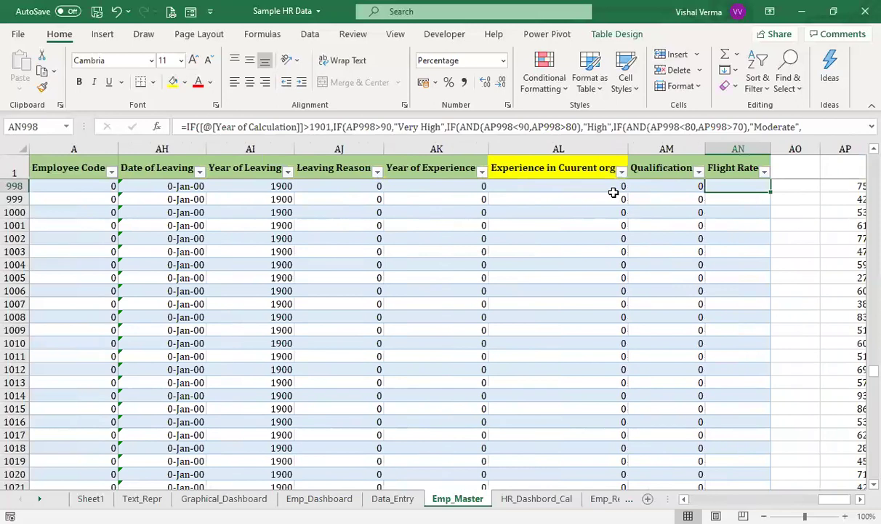
pyautogui.press('Left')
pyautogui.press('Right')
pyautogui.hotkey('ctrl', 'Up')
pyautogui.press('Down')
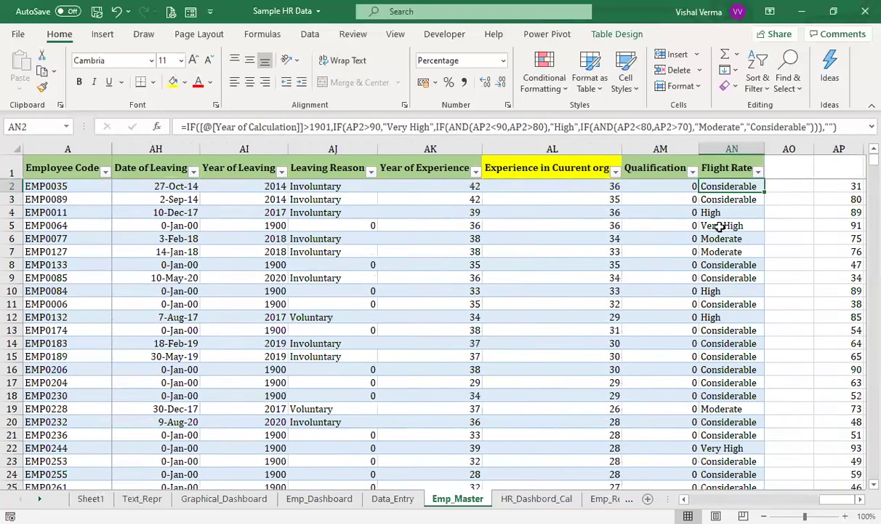
# - Review the Flight Rate formula for EMP0064, the AP2 helper cell and the first record's Experience in Cuurent org formula
pyautogui.press('Down')
pyautogui.press('Down')
pyautogui.press('Down')
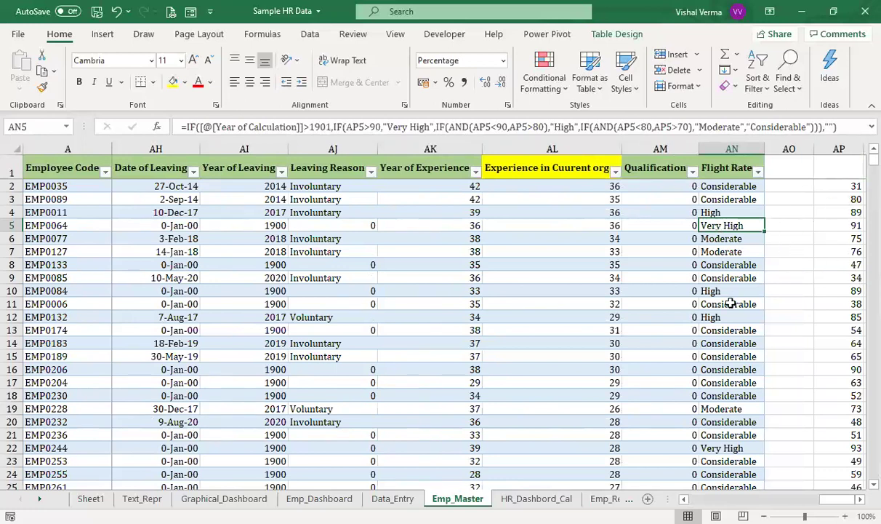
pyautogui.click(837, 185)
pyautogui.click(541, 187)
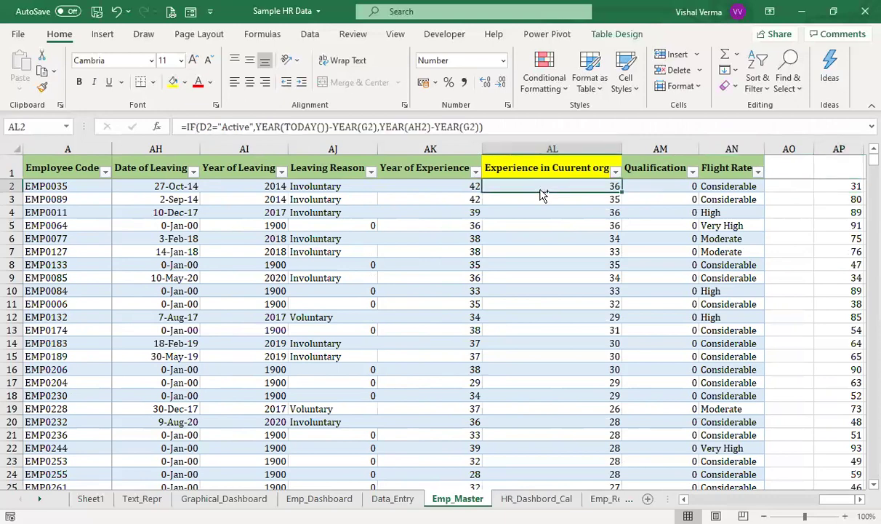
# - Look across the first record between Employee Name and Flight Rate, and inspect the RANDBETWEEN formula in AP2
pyautogui.hotkey('ctrl', 'Left')
pyautogui.press('Right')
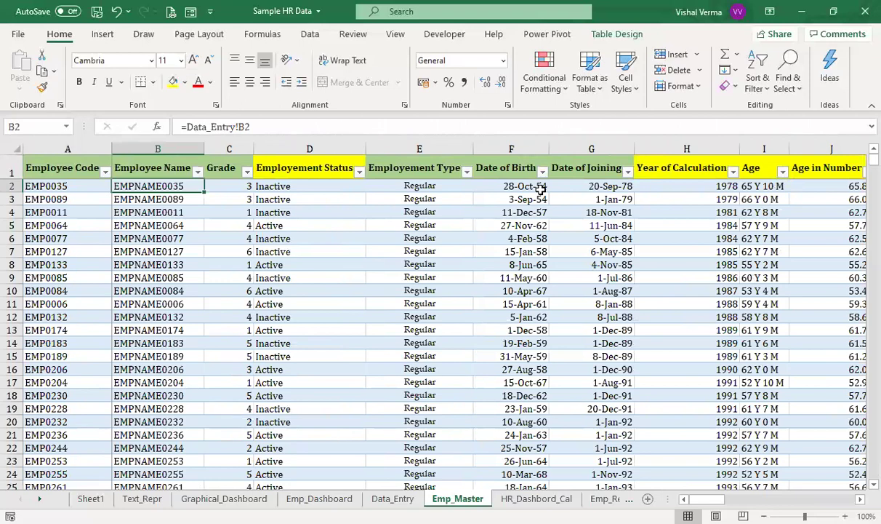
pyautogui.hotkey('ctrl', 'Right')
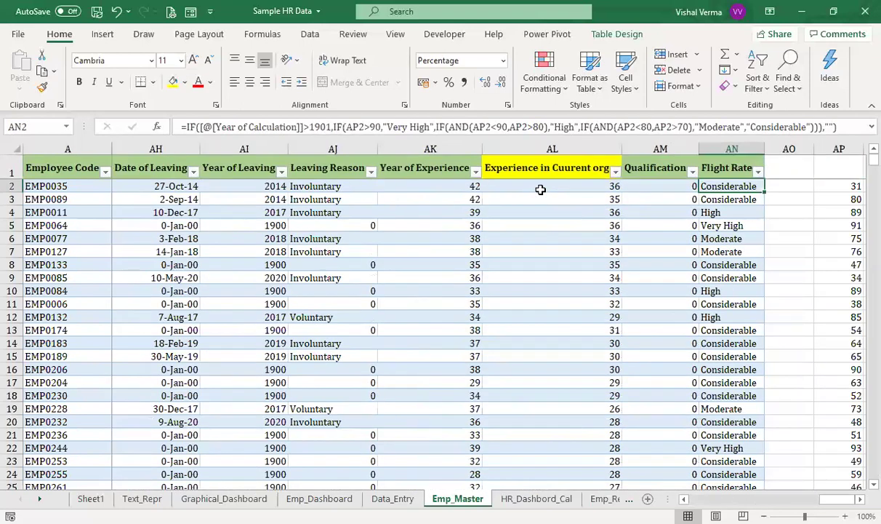
pyautogui.hotkey('ctrl', 'Left')
pyautogui.press('Right')
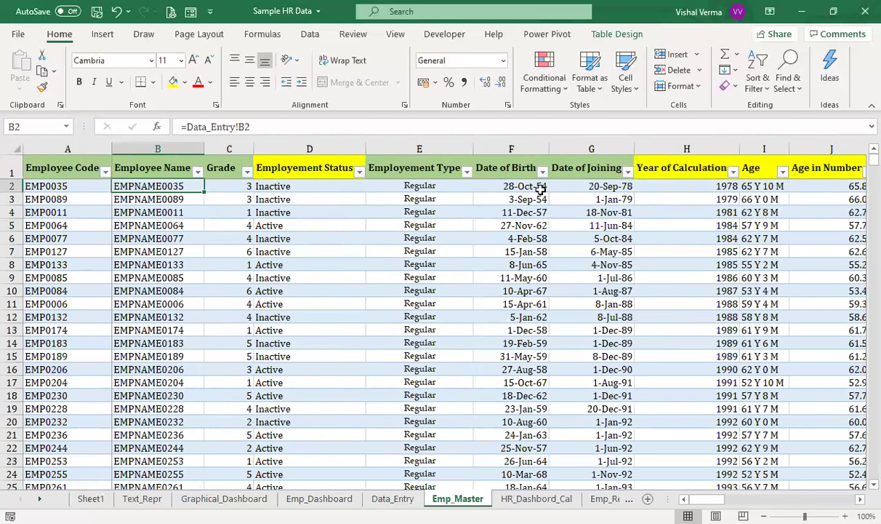
pyautogui.hotkey('ctrl', 'Right')
pyautogui.press('Right')
pyautogui.press('Right')
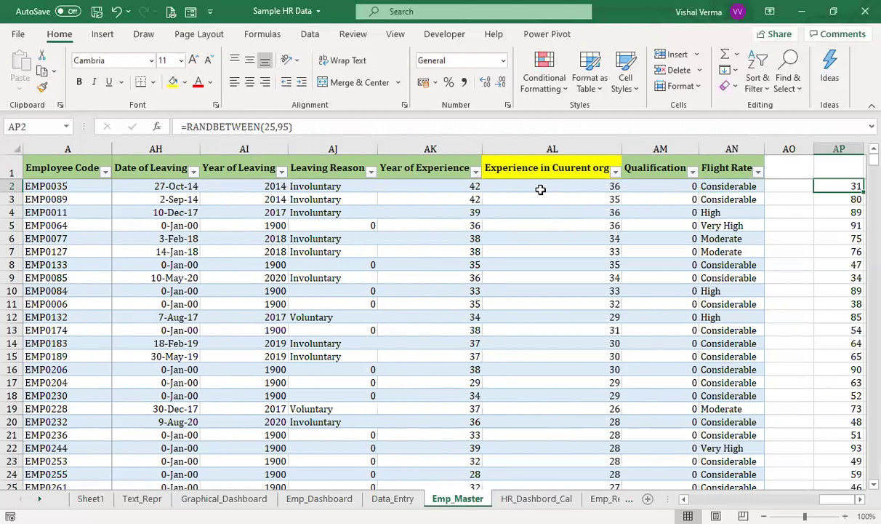
# - Go over the first record's opening columns from Employee Code to Age and back to Employee Name
pyautogui.press('Left')
pyautogui.press('Left')
pyautogui.hotkey('ctrl', 'Left')
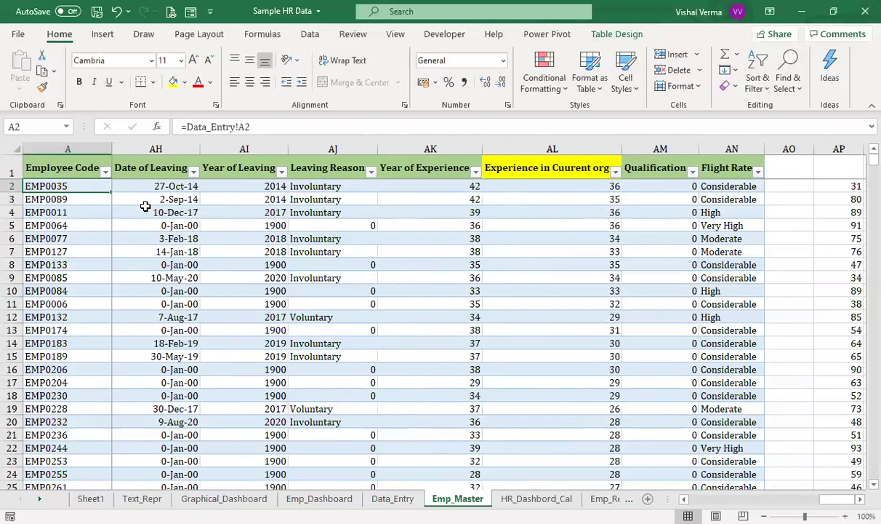
pyautogui.press('Right')
pyautogui.press('Right')
pyautogui.press('Right')
pyautogui.press('Right')
pyautogui.press('Right')
pyautogui.press('Right')
pyautogui.press('Right')
pyautogui.press('Right')
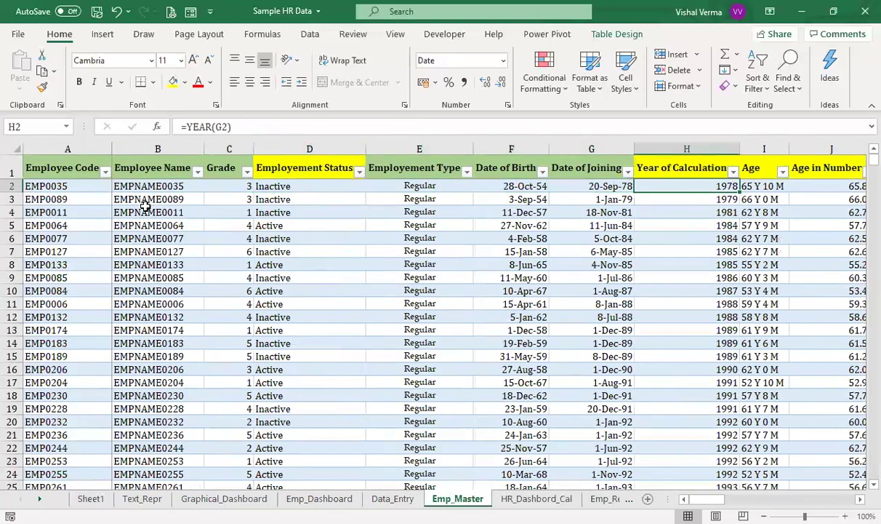
pyautogui.press('Right')
pyautogui.press('Left')
pyautogui.press('Left')
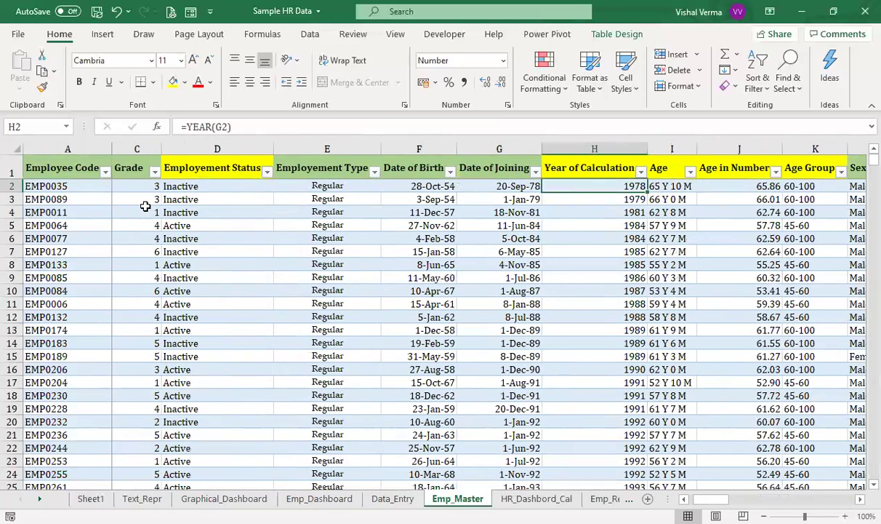
pyautogui.press('Left')
pyautogui.press('Left')
pyautogui.press('Left')
pyautogui.press('Left')
pyautogui.press('Left')
pyautogui.press('Left')
pyautogui.press('Left')
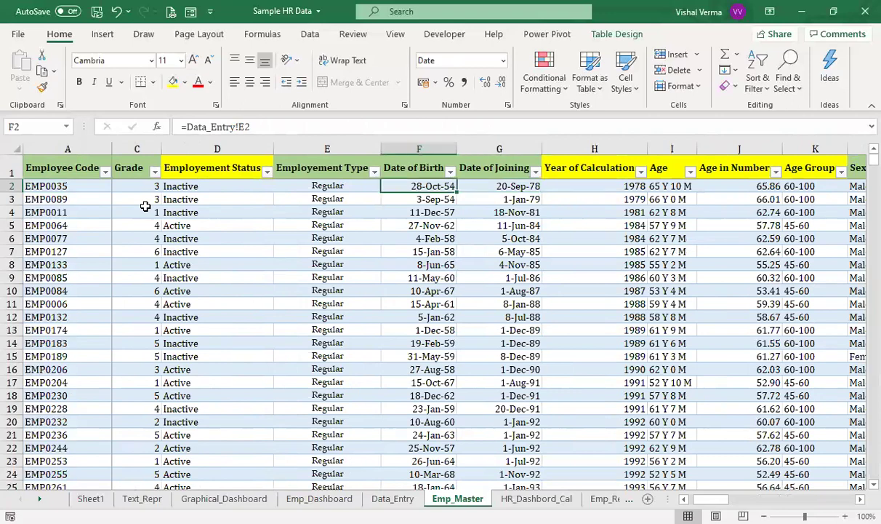
pyautogui.press('Right')
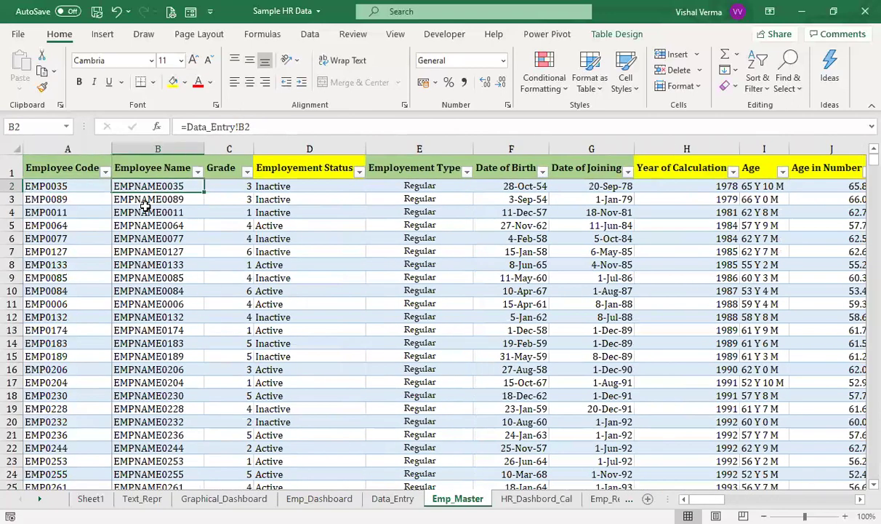
# - Go over the first record from Employee Name to Employement Type and inspect the Employement Status formula in D2
pyautogui.press('Right')
pyautogui.press('Right')
pyautogui.press('Right')
pyautogui.press('Left')
pyautogui.press('Left')
pyautogui.press('Right')
pyautogui.press('Right')
pyautogui.press('Right')
pyautogui.press('Right')
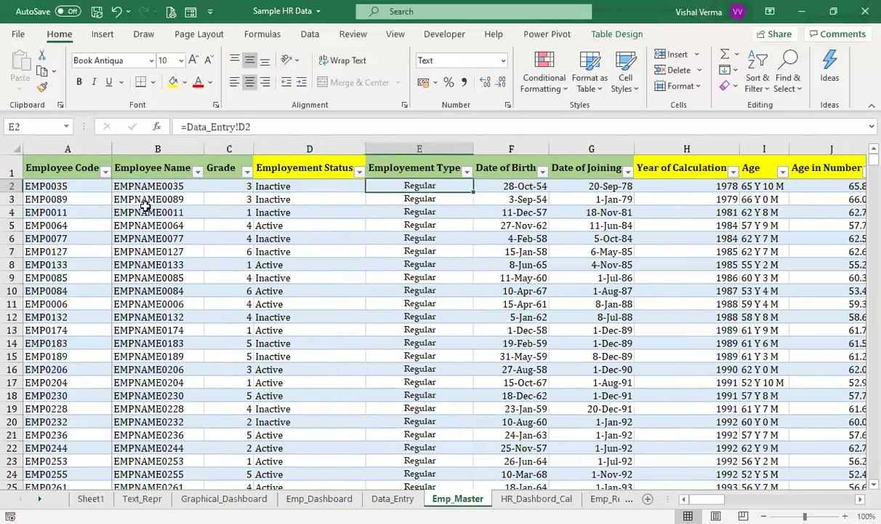
pyautogui.press('Left')
pyautogui.press('Left')
pyautogui.press('Left')
pyautogui.press('Left')
pyautogui.press('Right')
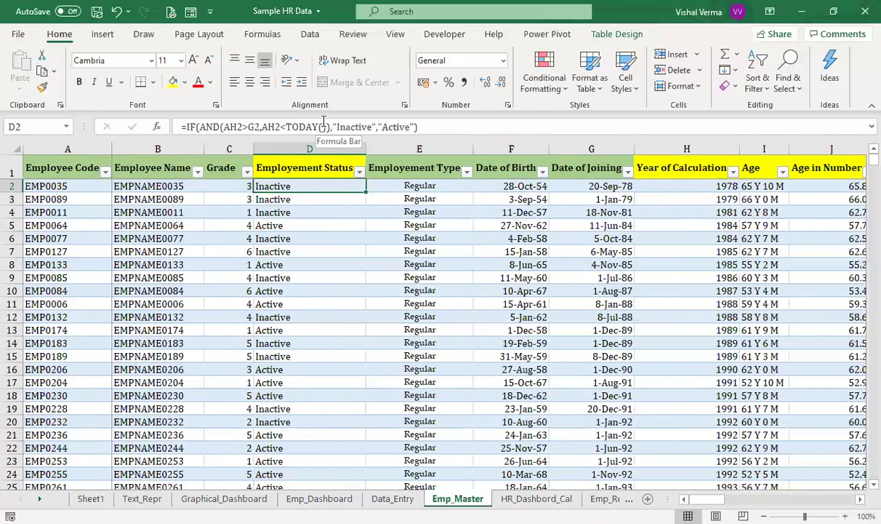
# - Look across the first record from Employement Type through the age, department and posting columns to the Comp : 2018 formula
pyautogui.press('Right')
pyautogui.press('Right')
pyautogui.press('Right')
pyautogui.press('Right')
pyautogui.press('Right')
pyautogui.press('Right')
pyautogui.press('Right')
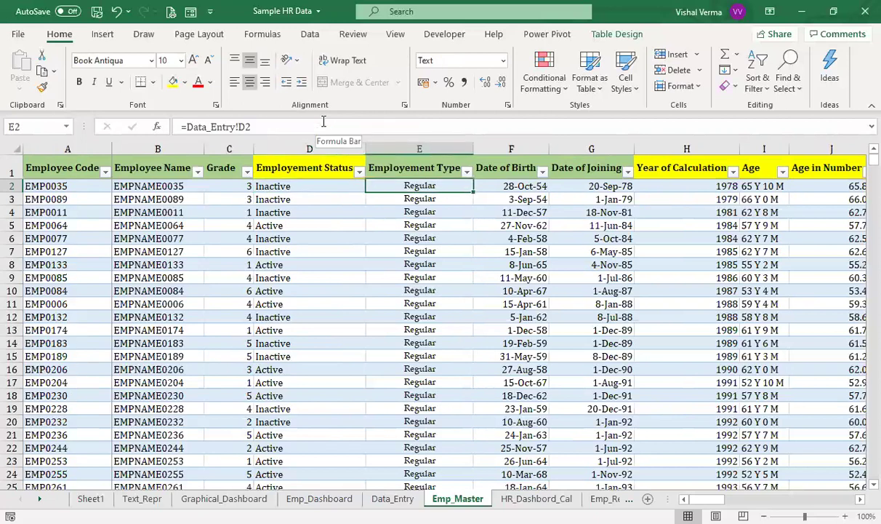
pyautogui.press('Right')
pyautogui.press('Right')
pyautogui.press('Right')
pyautogui.press('Right')
pyautogui.press('Right')
pyautogui.press('Right')
pyautogui.press('Right')
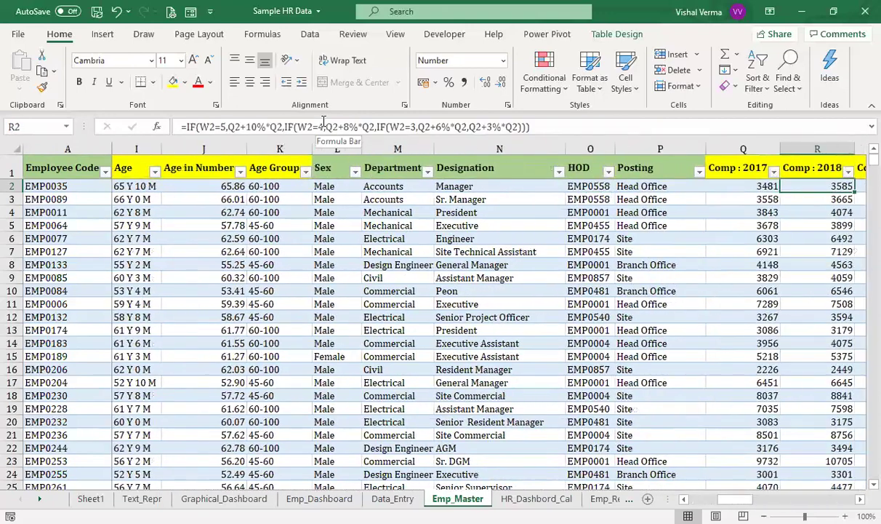
# - Continue across the first record's compensation, appraisal score and confirmation columns to the Date of Retirement formula
pyautogui.press('Right')
pyautogui.press('Right')
pyautogui.press('Right')
pyautogui.press('Right')
pyautogui.press('Right')
pyautogui.press('Right')
pyautogui.press('Right')
pyautogui.press('Right')
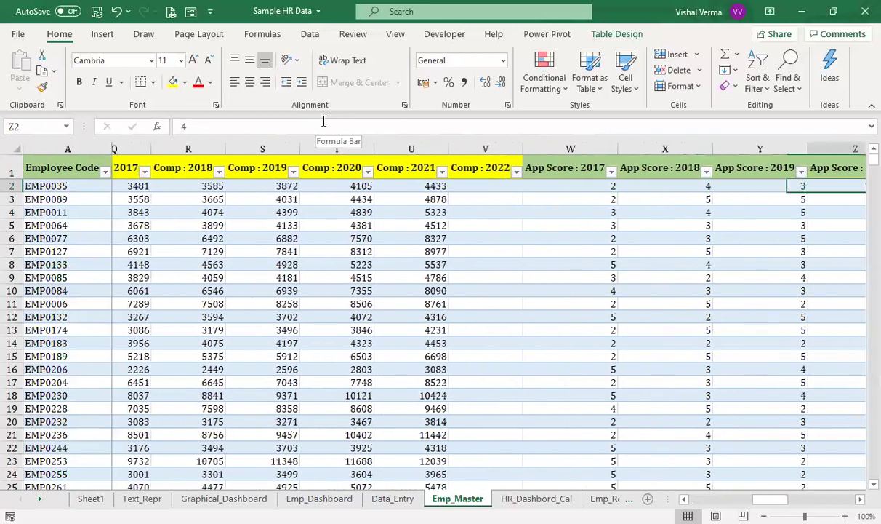
pyautogui.press('Right')
pyautogui.press('Right')
pyautogui.press('Right')
pyautogui.press('Right')
pyautogui.press('Right')
pyautogui.press('Right')
pyautogui.press('Right')
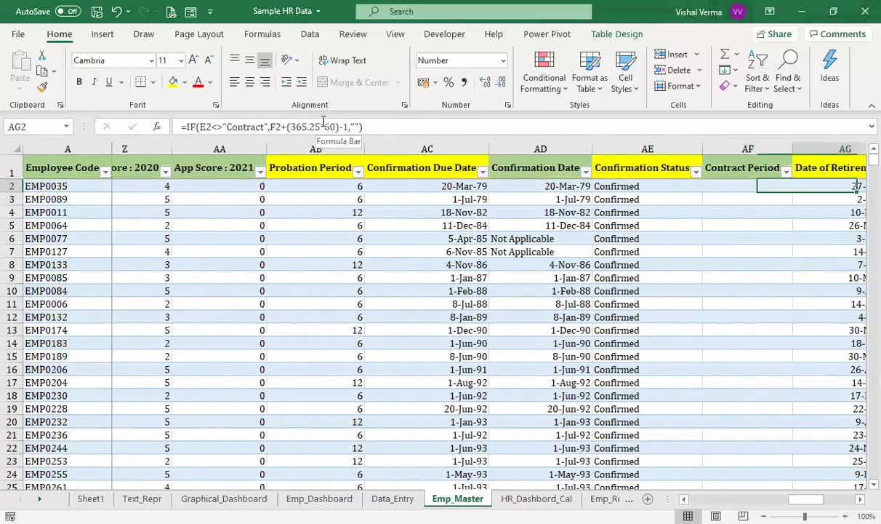
# - Go back to the first record's Confirmation Status cell and inspect its IF/OR formula
pyautogui.press('Left')
pyautogui.press('Left')
pyautogui.press('Left')
pyautogui.press('Right')
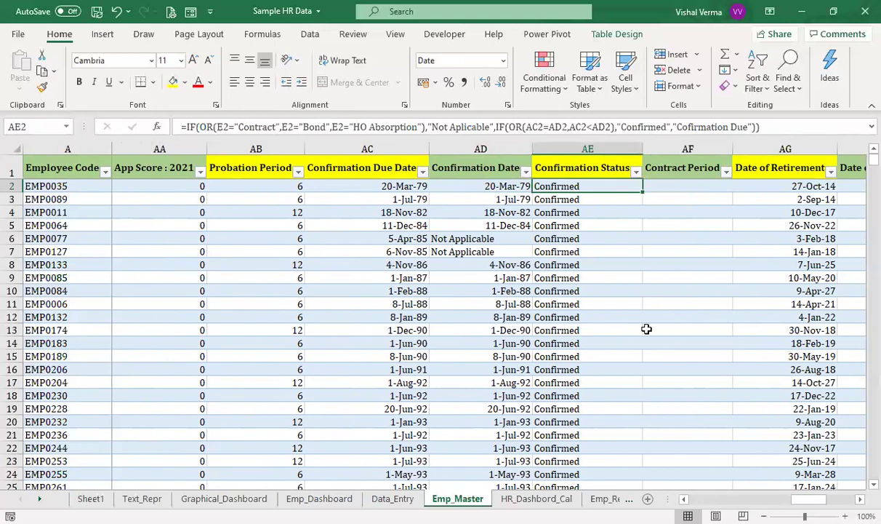
# - Check the first record's Year of Leaving formula, and inspect the Date of Retirement formula in AG2
pyautogui.press('Right')
pyautogui.press('Right')
pyautogui.press('Right')
pyautogui.press('Right')
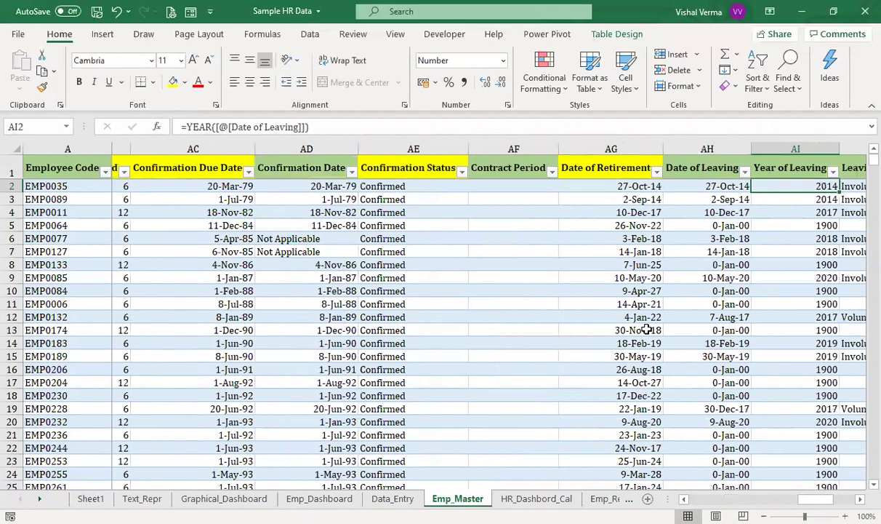
pyautogui.press('Left')
pyautogui.press('Left')
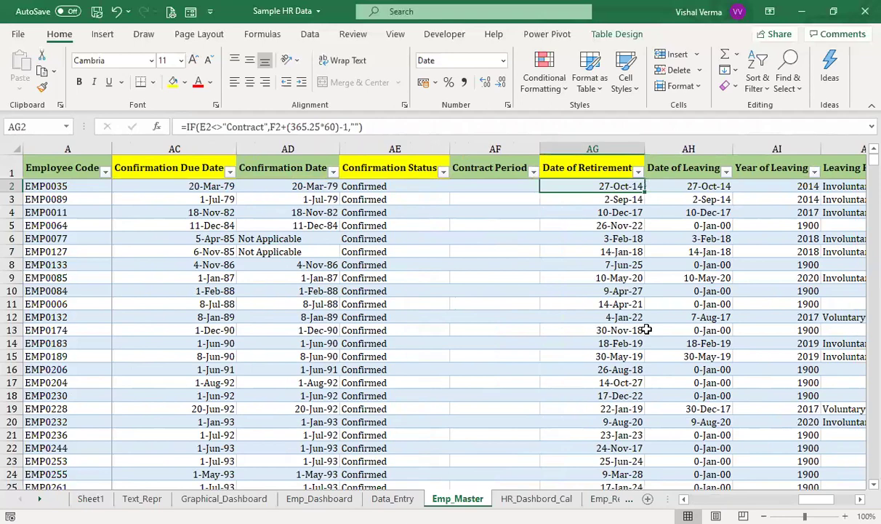
# - Look across the first record's leaving, experience and qualification columns to the Flight Rate formula and the helper cells beyond it
pyautogui.press('Right')
pyautogui.press('Right')
pyautogui.press('Right')
pyautogui.press('Right')
pyautogui.press('Right')
pyautogui.press('Right')
pyautogui.press('Right')
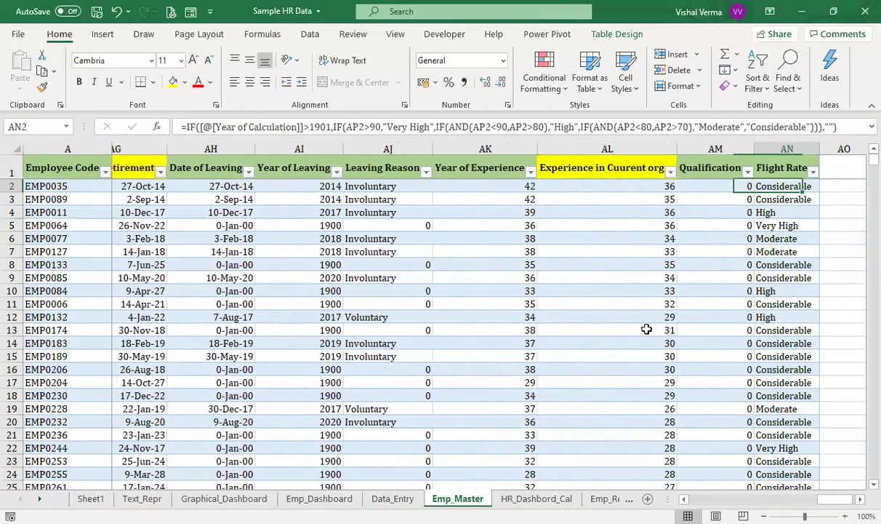
pyautogui.press('Right')
pyautogui.press('Right')
pyautogui.press('Right')
pyautogui.press('Right')
pyautogui.press('Right')
# - Go back across the first record from the cells beyond Flight Rate to the Age in Number formula in J2
pyautogui.press('Left')
pyautogui.press('Left')
pyautogui.press('Left')
pyautogui.press('Left')
pyautogui.press('Left')
pyautogui.press('Left')
pyautogui.press('Left')
pyautogui.press('Left')
pyautogui.press('Left')
pyautogui.press('Left')
pyautogui.press('Left')
pyautogui.press('Left')
pyautogui.press('Left')
pyautogui.press('Left')
pyautogui.press('Left')
pyautogui.press('Left')
pyautogui.press('Left')
pyautogui.press('Left')
pyautogui.press('Left')
pyautogui.press('Left')
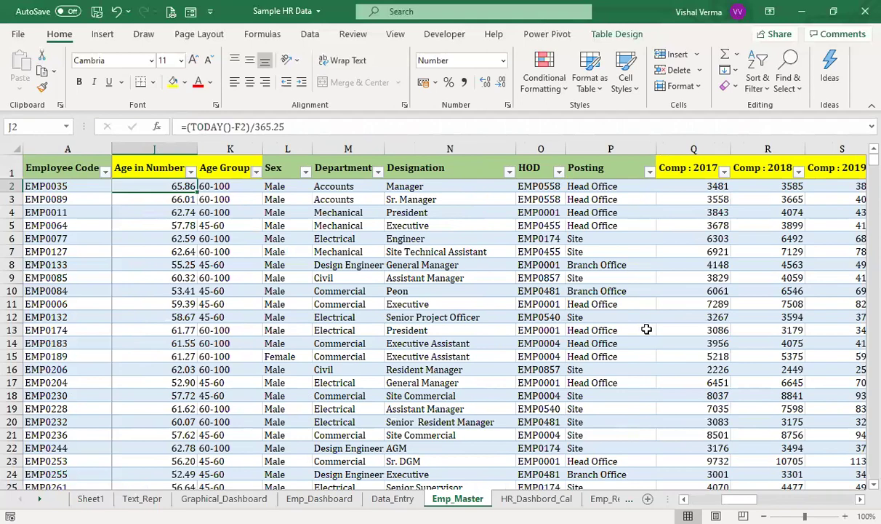
# - Review the first record's Date of Joining, Age Group and Age in Number formulas
pyautogui.press('Left')
pyautogui.press('Left')
pyautogui.press('Left')
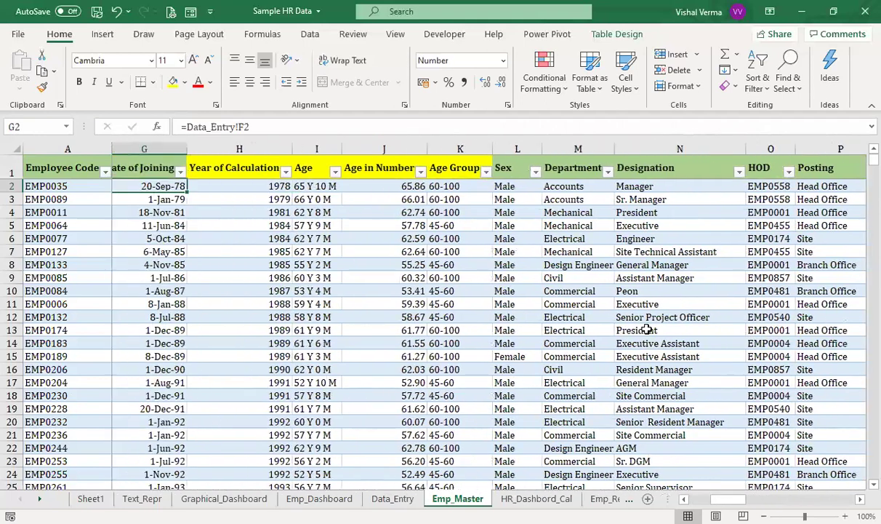
pyautogui.press('Right')
pyautogui.press('Right')
pyautogui.press('Right')
pyautogui.press('Right')
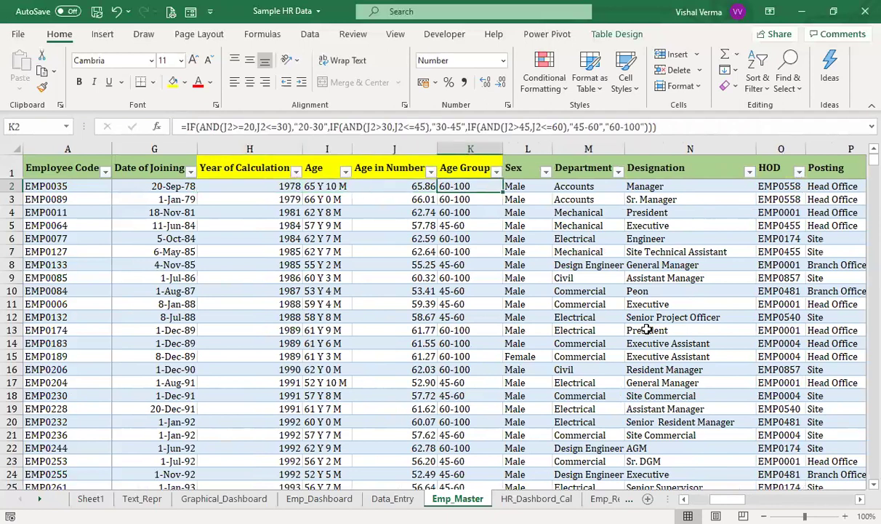
pyautogui.press('Left')
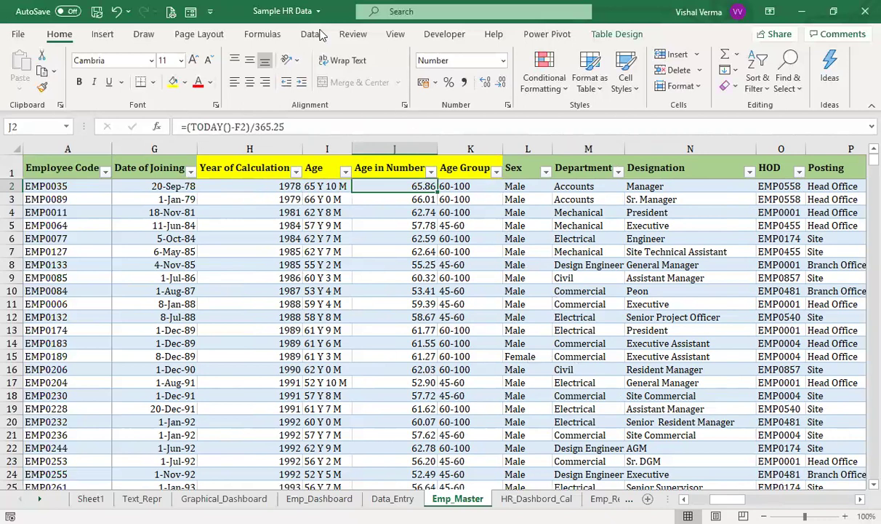
# - Check the Age in Number formula in row 20 and the Age formula in row 8, and return to row 8's Employee Code
pyautogui.click(427, 418)
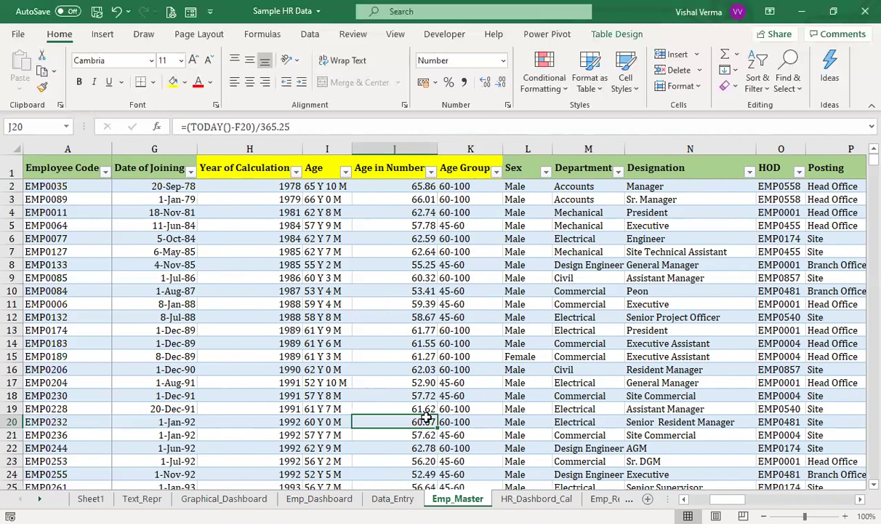
pyautogui.click(319, 269)
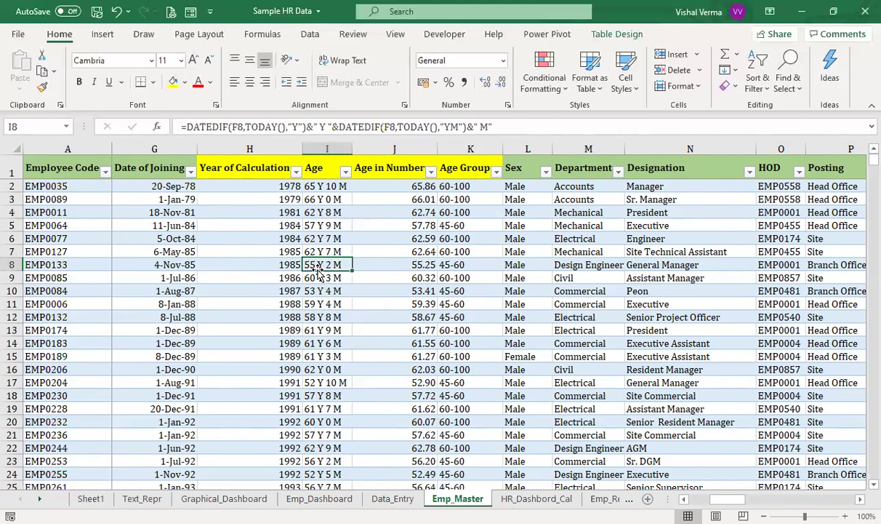
pyautogui.press('Left')
pyautogui.press('Left')
pyautogui.press('Left')
pyautogui.press('Left')
pyautogui.press('Left')
pyautogui.press('Left')
pyautogui.press('Left')
pyautogui.press('Left')
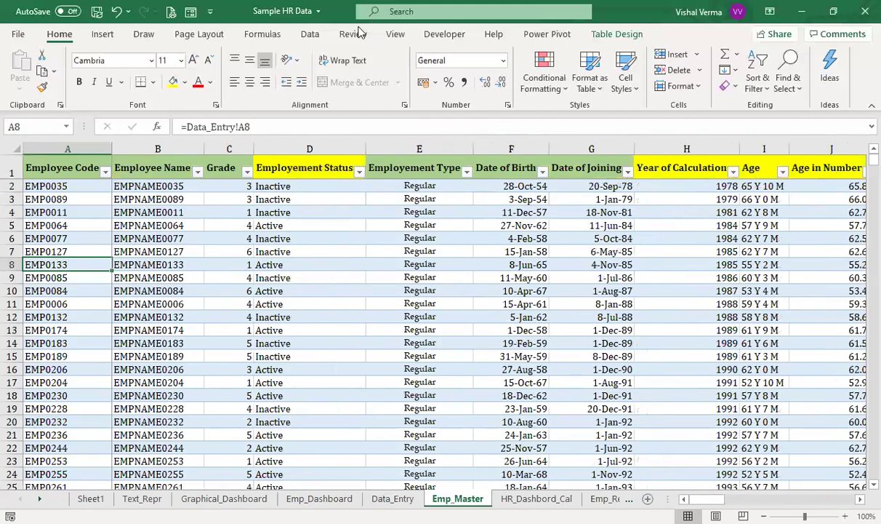